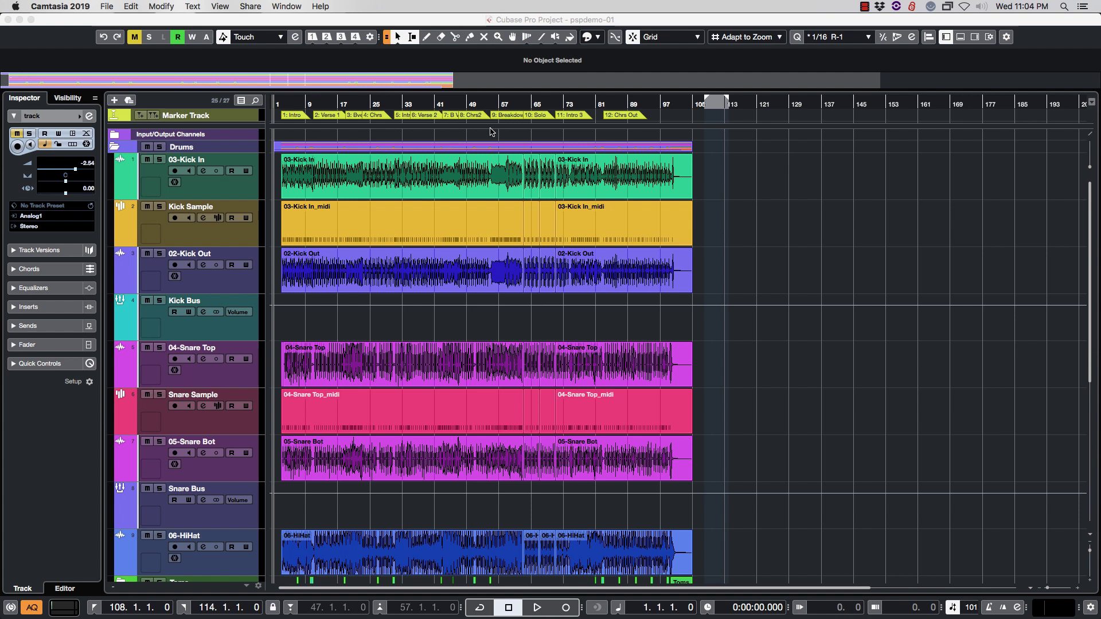
- Play the pspdemo-01 drum tracks, then stop back at 0:00:00.000 and scroll the track list
click(490, 132)
key(space)
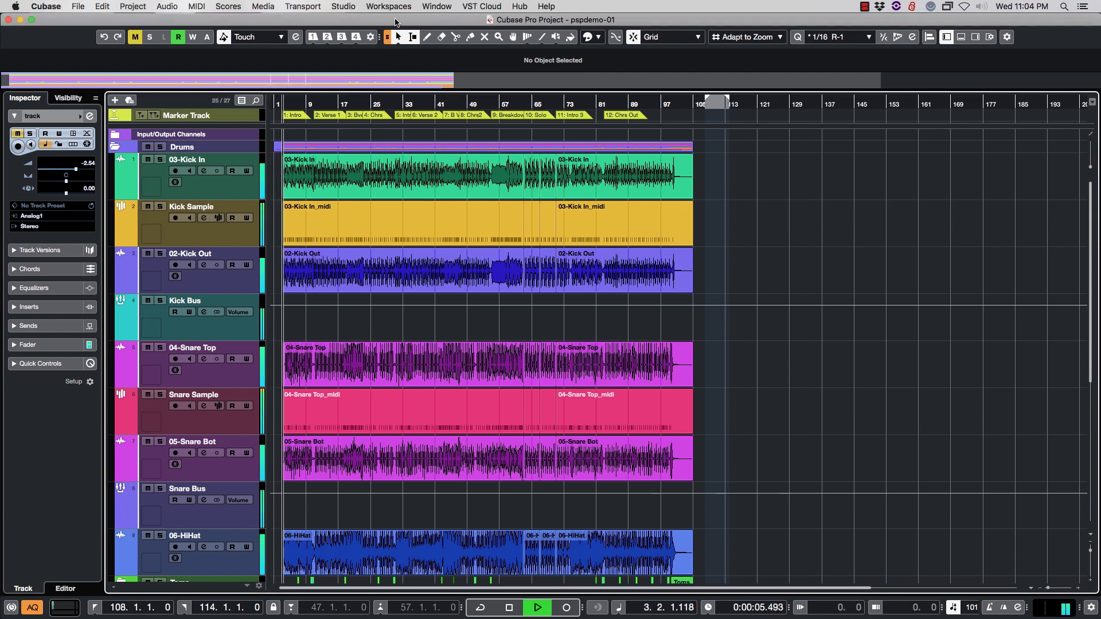
drag(397, 20, 397, 20)
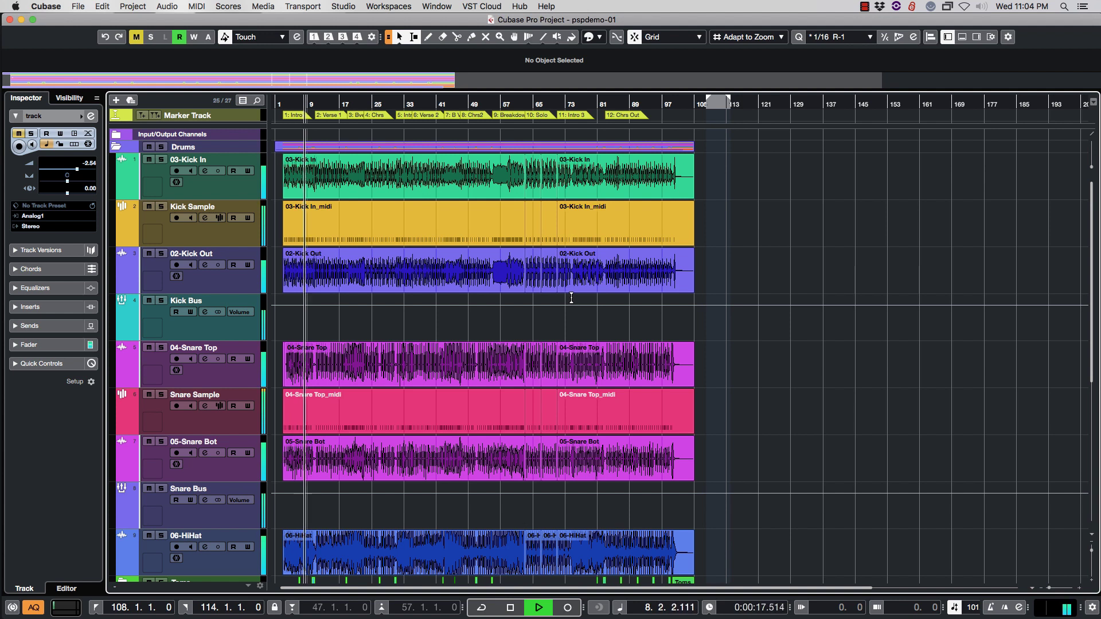
key(space)
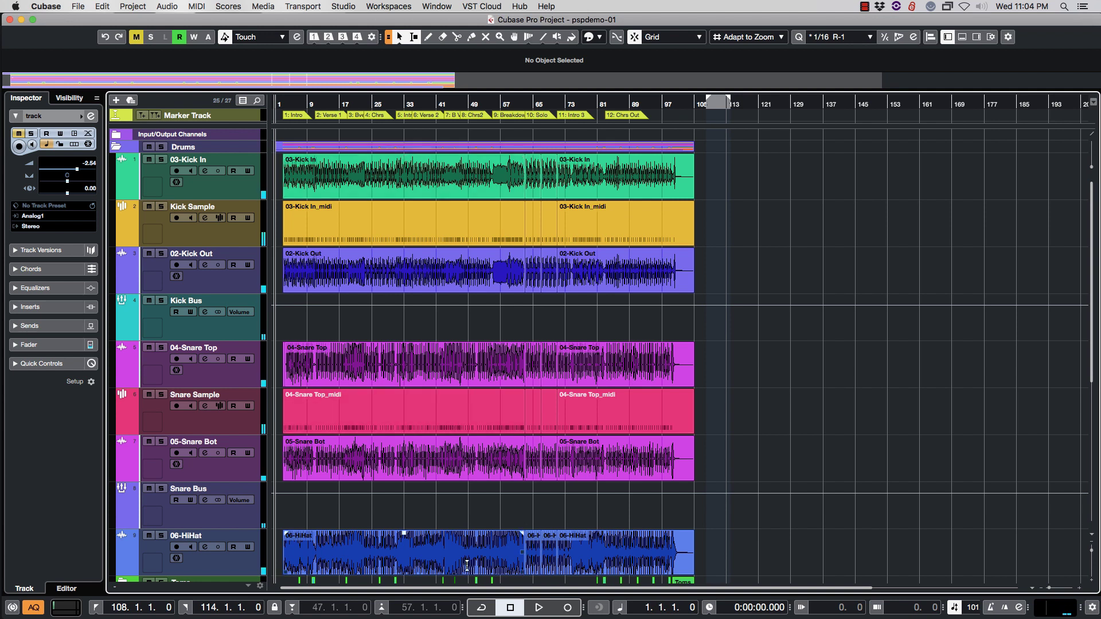
scroll(468, 565, down, 5)
scroll(486, 422, up, 4)
scroll(487, 423, down, 4)
scroll(487, 422, up, 1)
scroll(487, 422, up, 10)
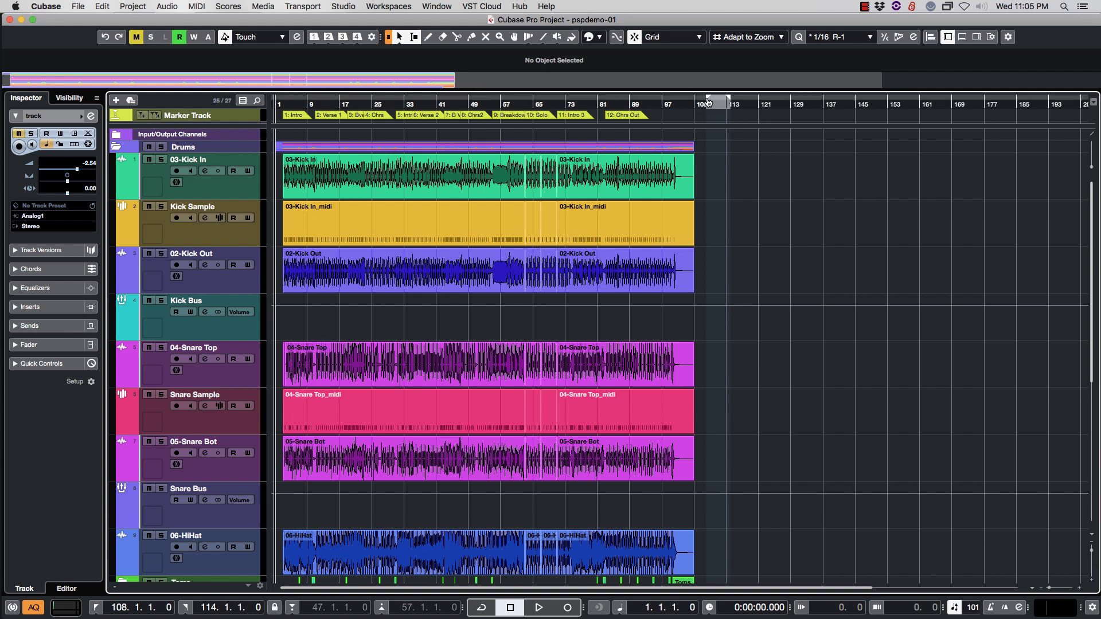
- Move the left locator to bar 1 and the right locator from 114 to bar 109
drag(708, 101, 268, 99)
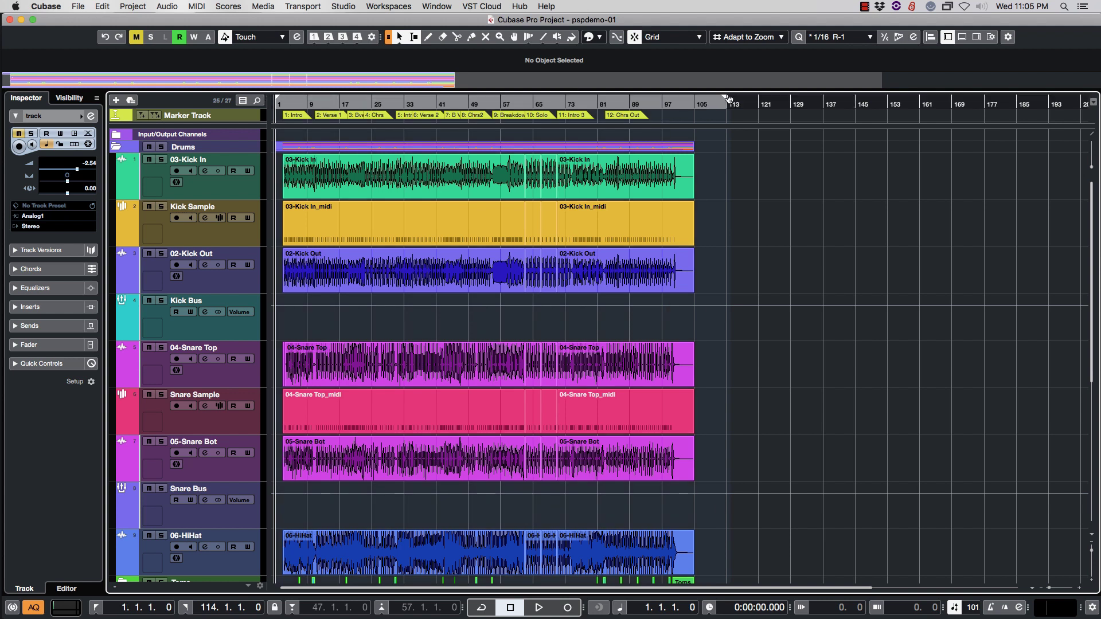
drag(727, 100, 706, 107)
drag(708, 108, 709, 109)
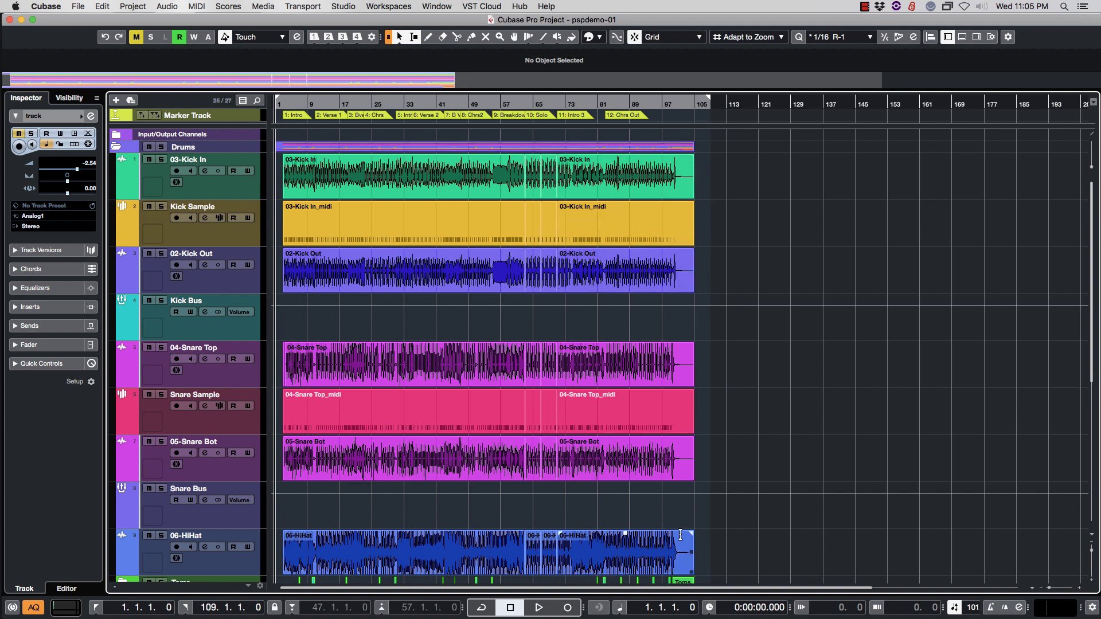
scroll(680, 516, down, 8)
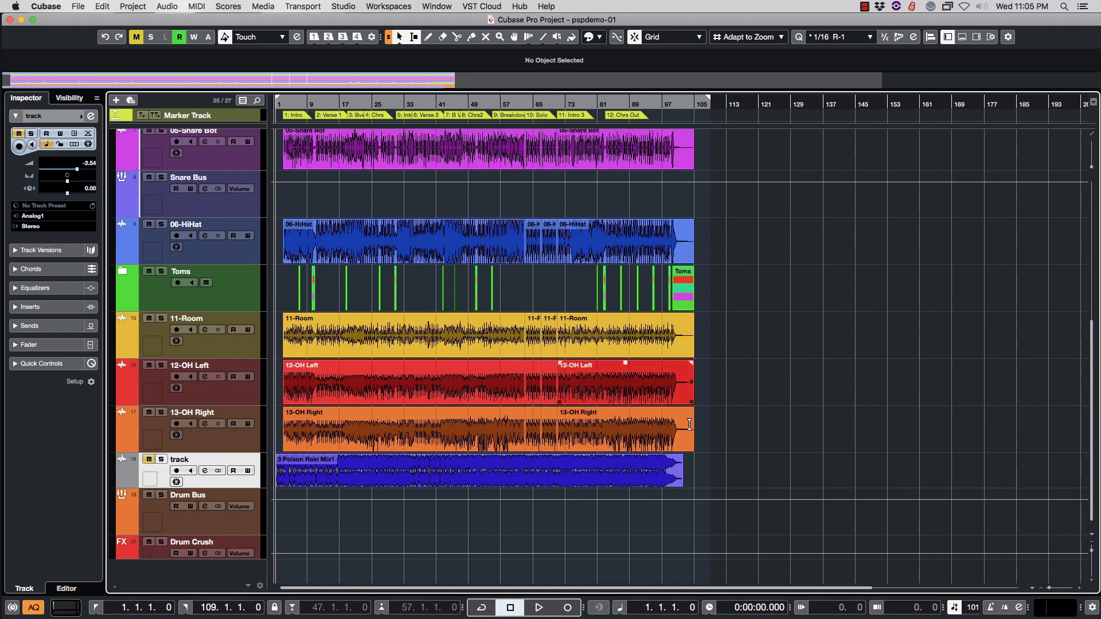
scroll(701, 368, up, 2)
scroll(702, 368, up, 4)
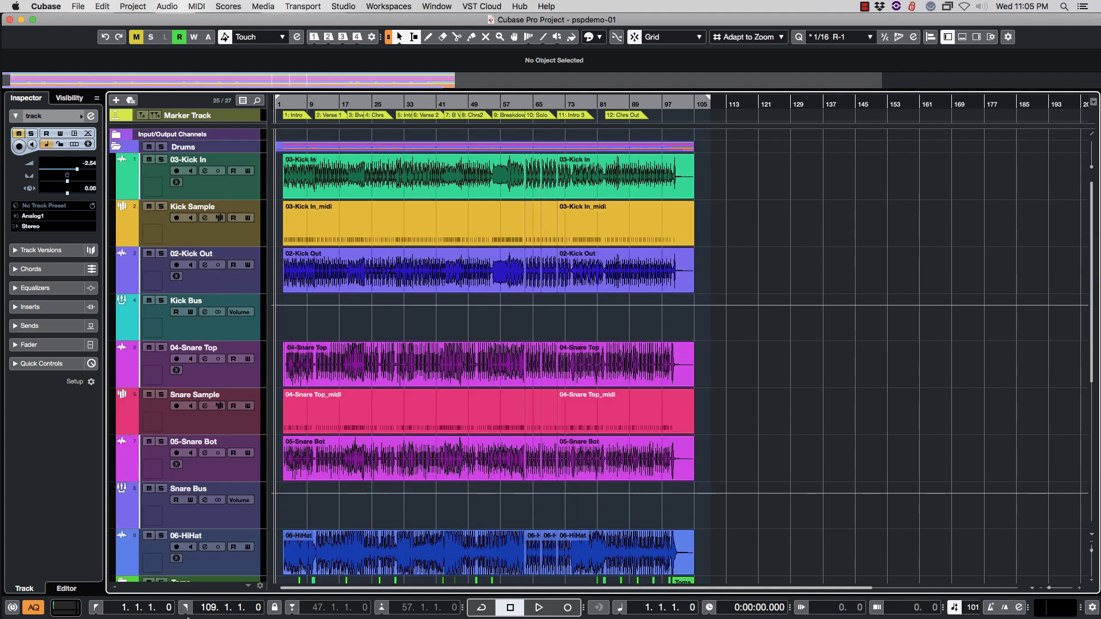
- Open the Export Audio Mixdown dialog and switch Channel Selection to Multiple
click(81, 8)
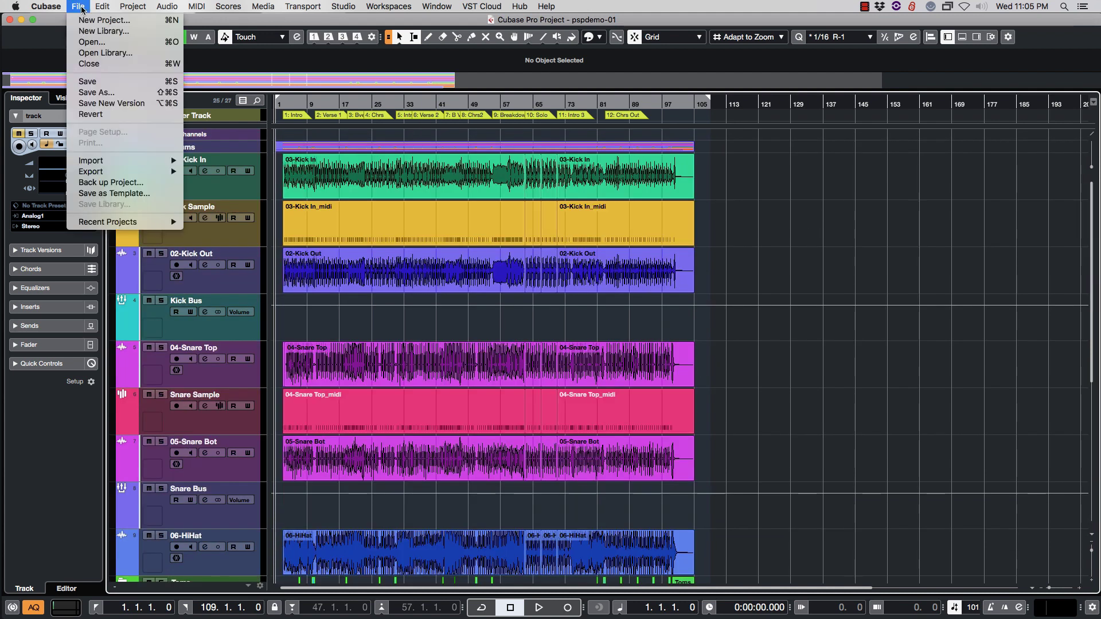
mouse_move(174, 172)
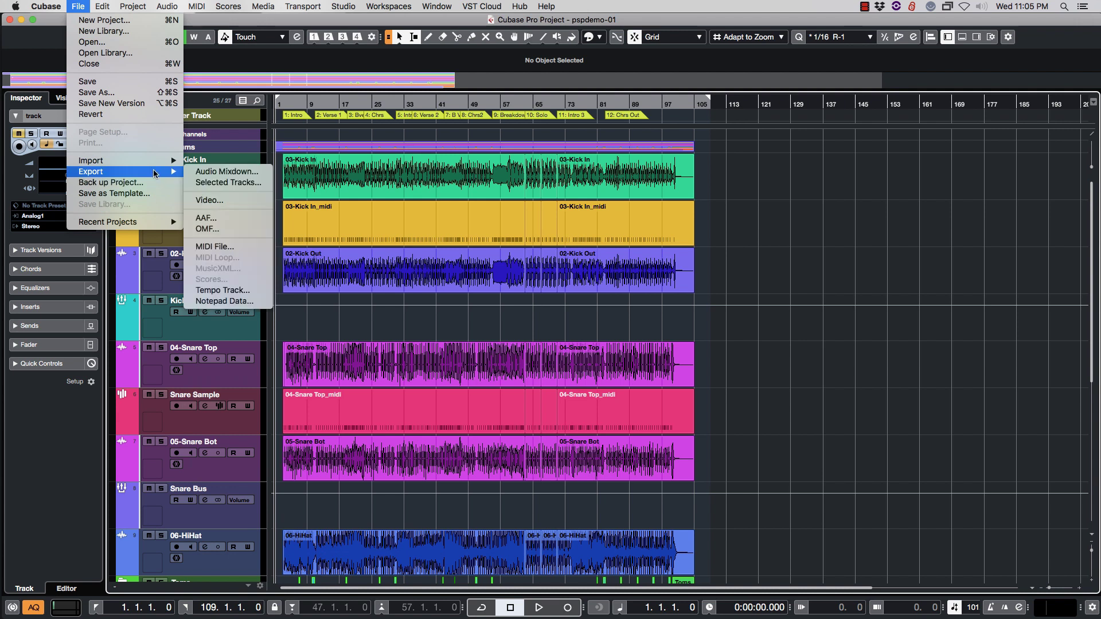
click(210, 172)
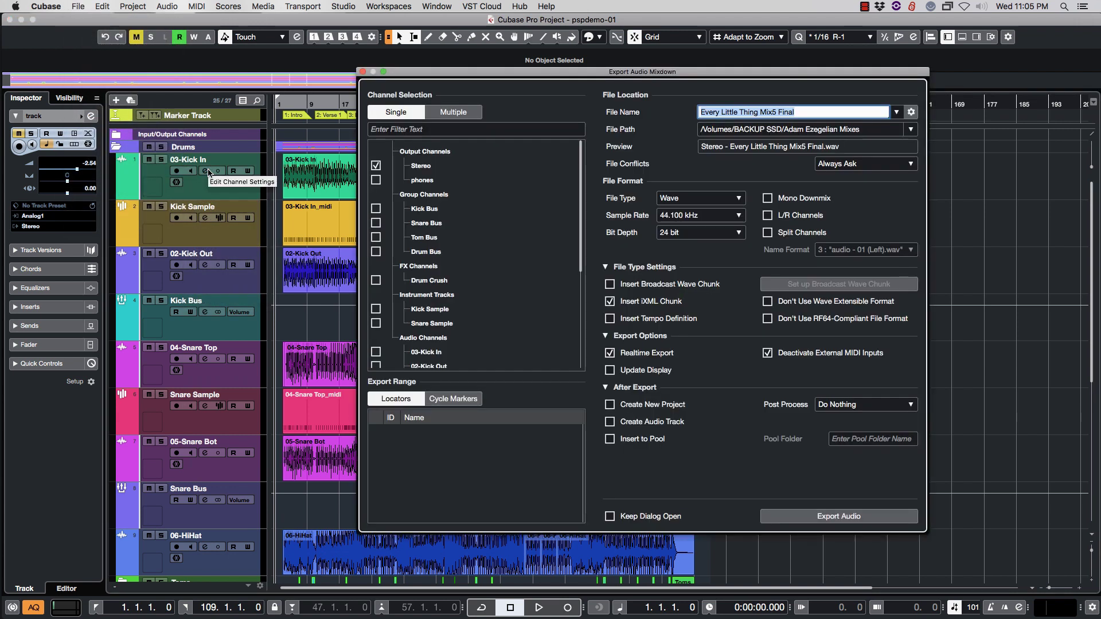
click(455, 113)
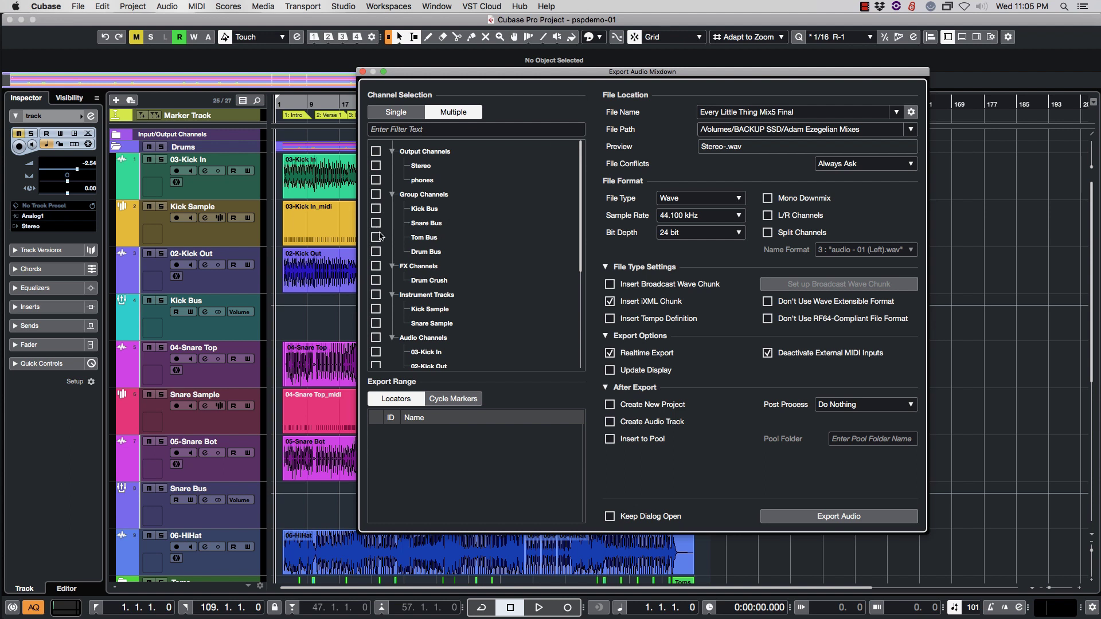
- Tick the kick and snare channels: 03-Kick In, 02-Kick Out, 04-Snare Top, 05-Snare Bot
scroll(379, 235, down, 3)
scroll(379, 232, up, 3)
scroll(475, 246, down, 5)
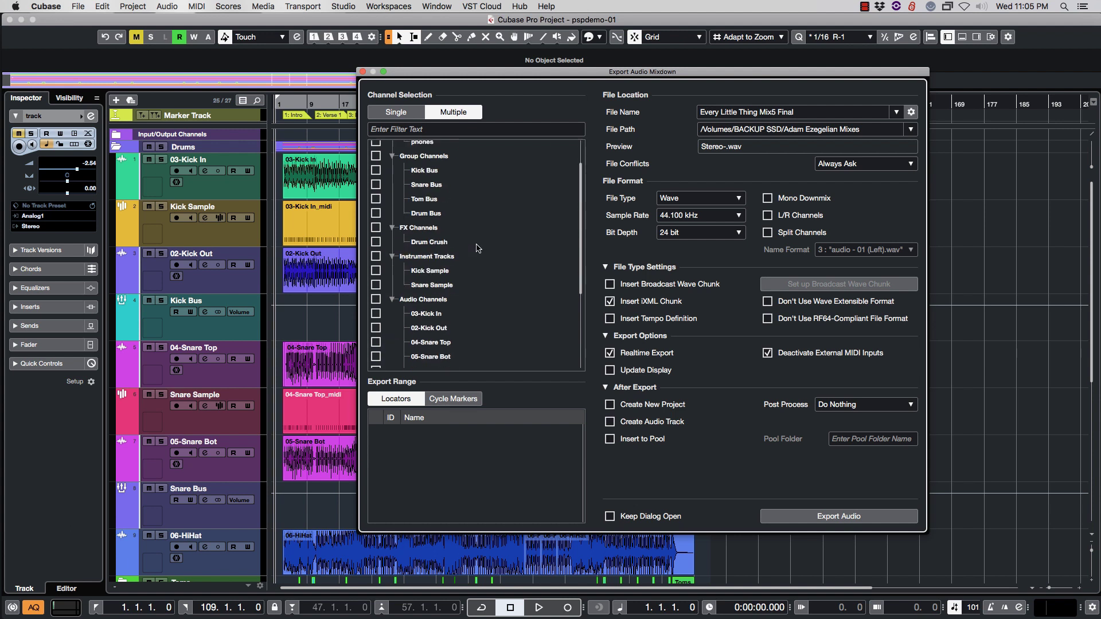
scroll(476, 248, up, 1)
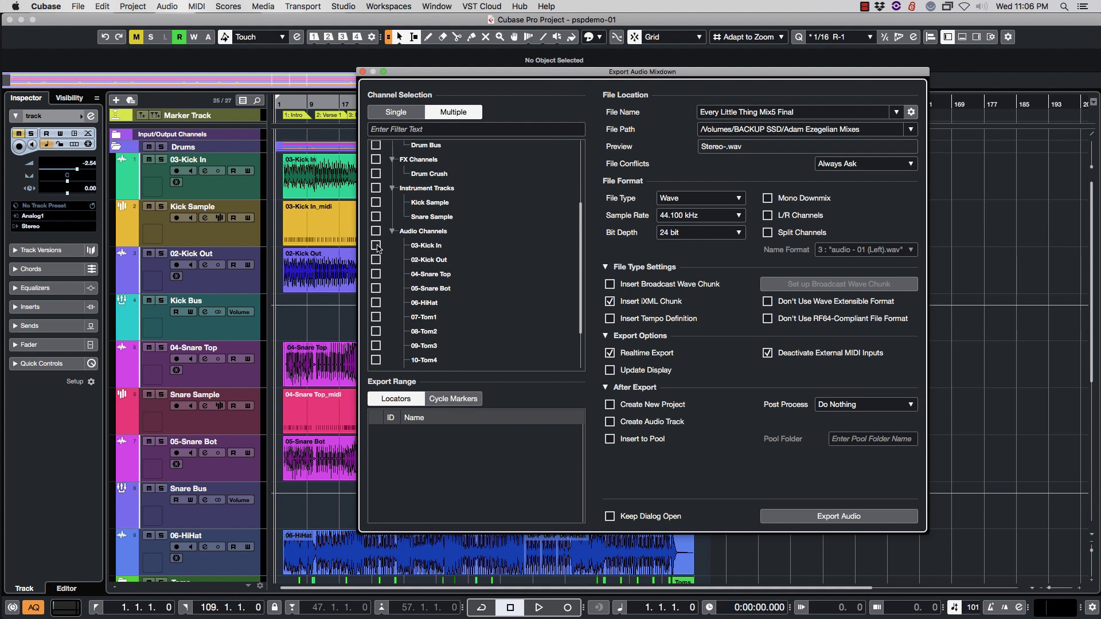
click(376, 232)
click(376, 232)
click(377, 245)
click(376, 259)
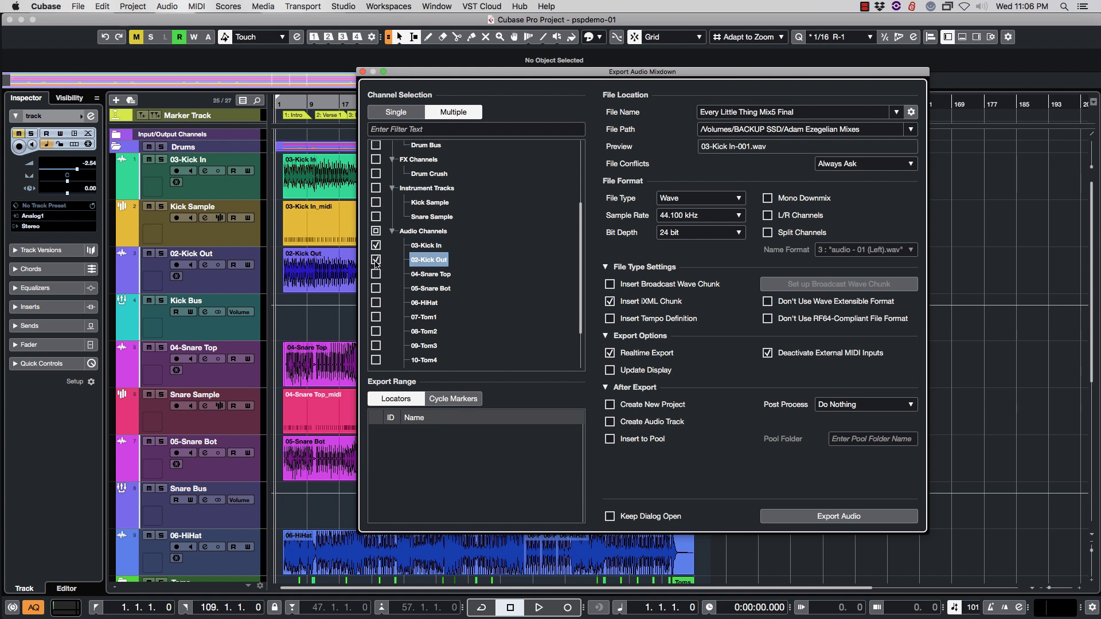
click(376, 274)
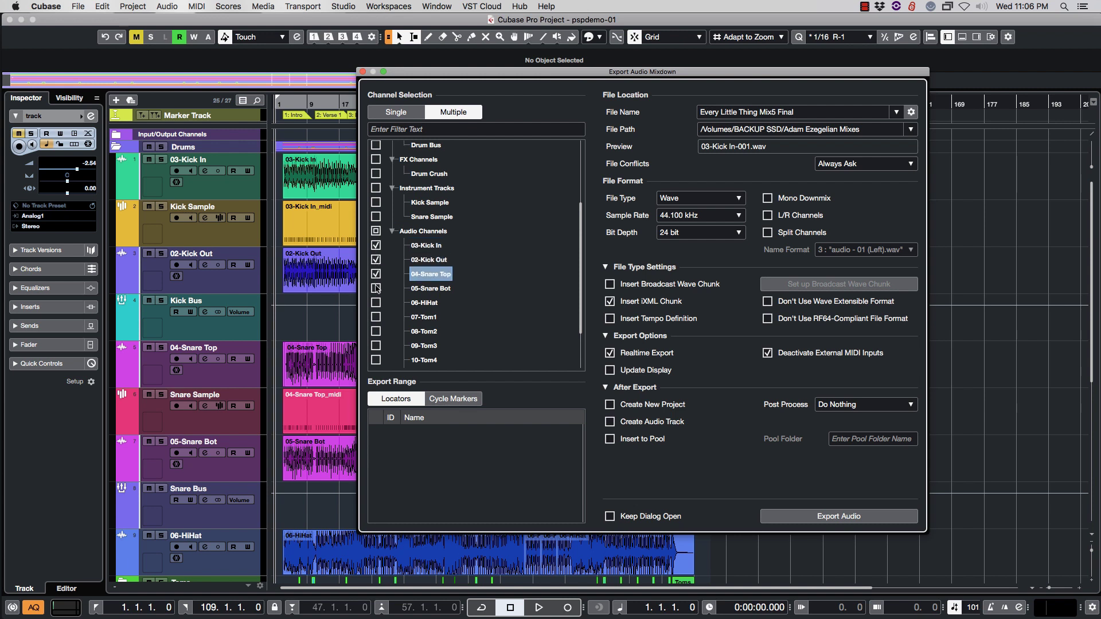
click(376, 288)
- Tick 06-HiHat, 07-Tom1 through 10-Tom4, 11-Room, 12-OH Left and 13-OH Right
click(376, 303)
click(376, 317)
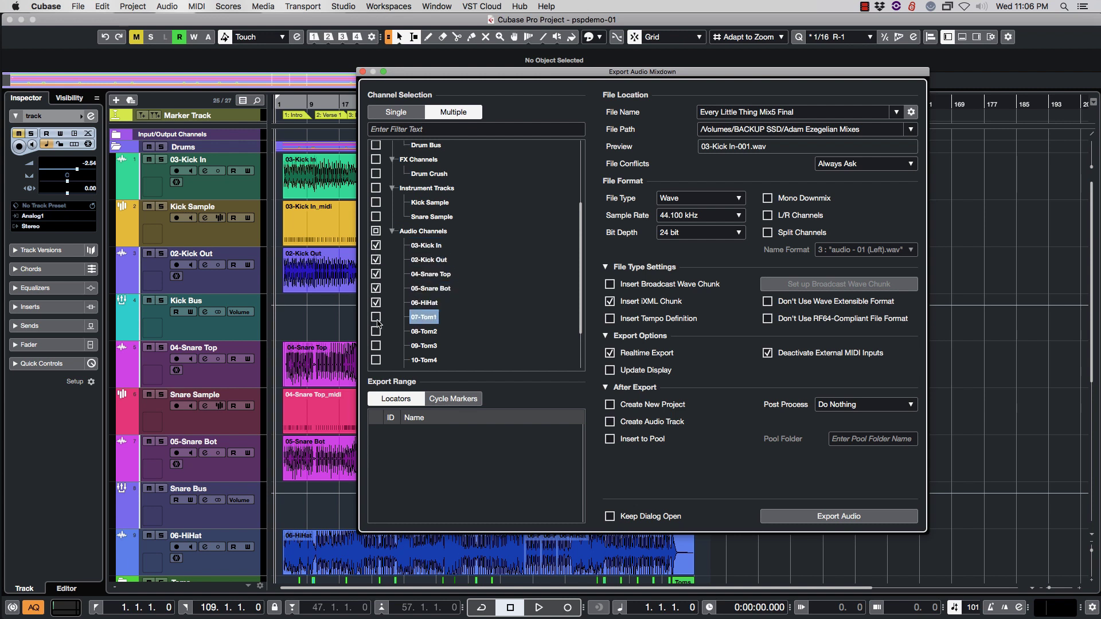
click(376, 331)
click(376, 345)
click(376, 359)
scroll(376, 359, down, 2)
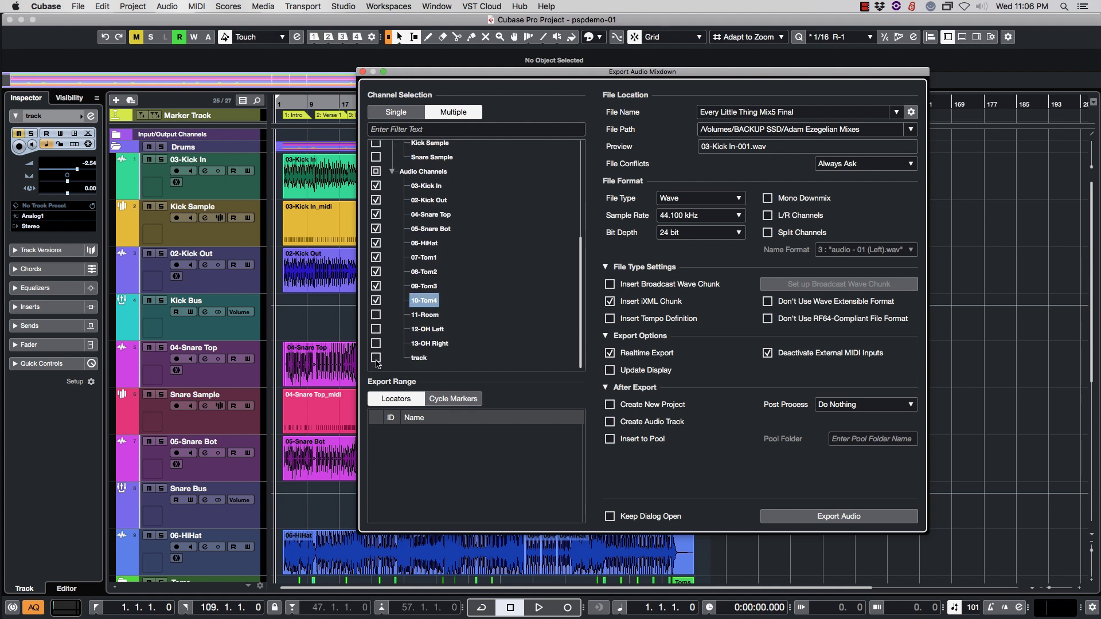
click(375, 315)
click(375, 329)
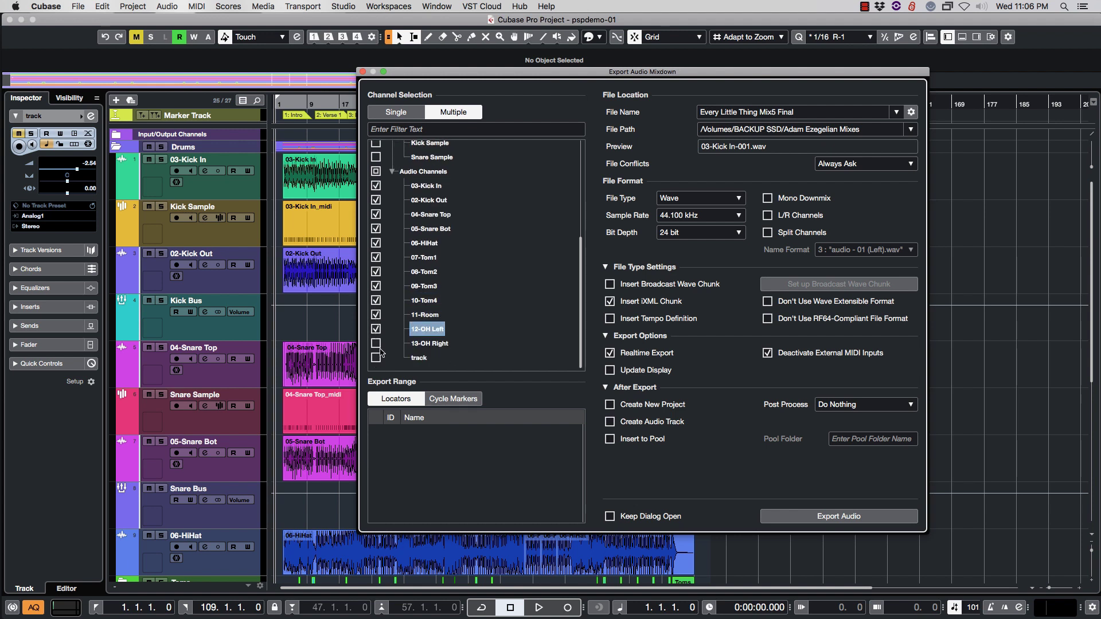
click(375, 343)
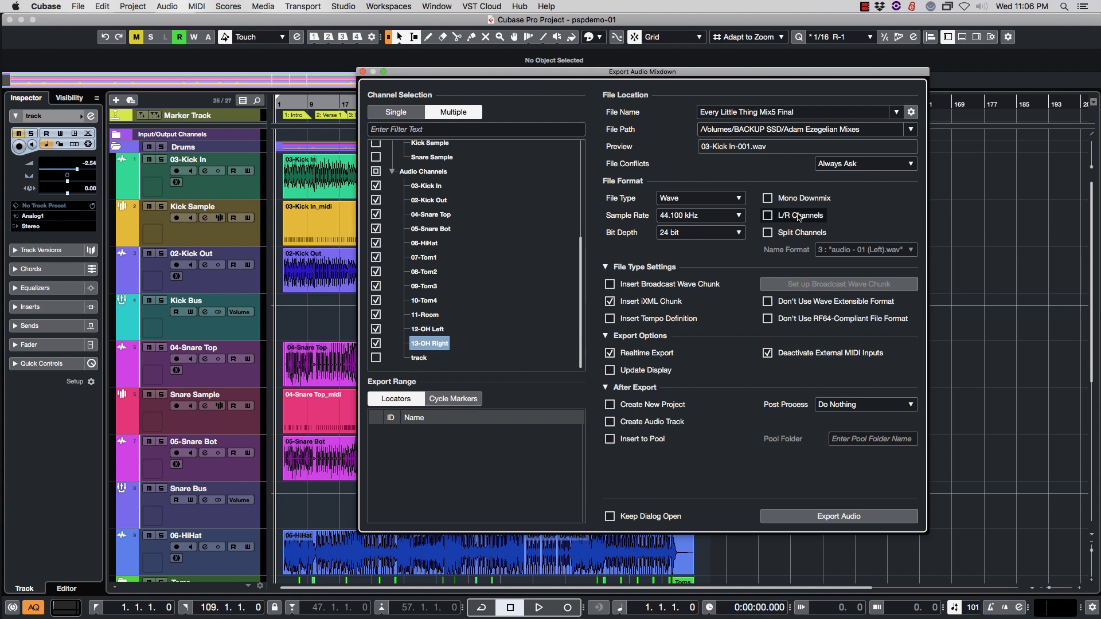
- Rename the export file to Drums4Export
click(812, 114)
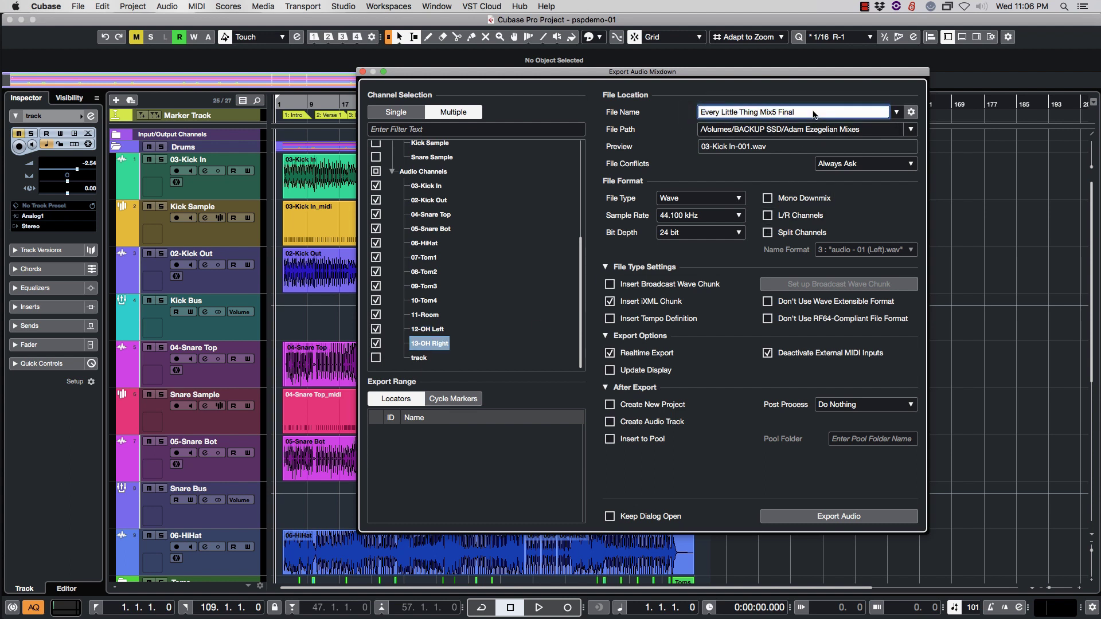
triple_click(814, 113)
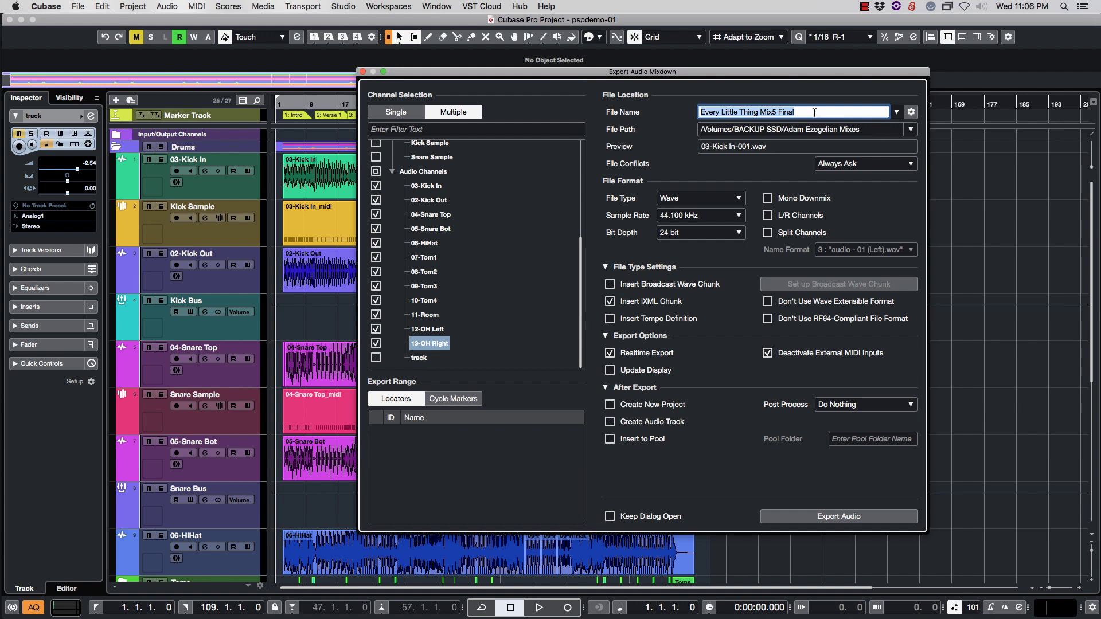
text(Drums4Export)
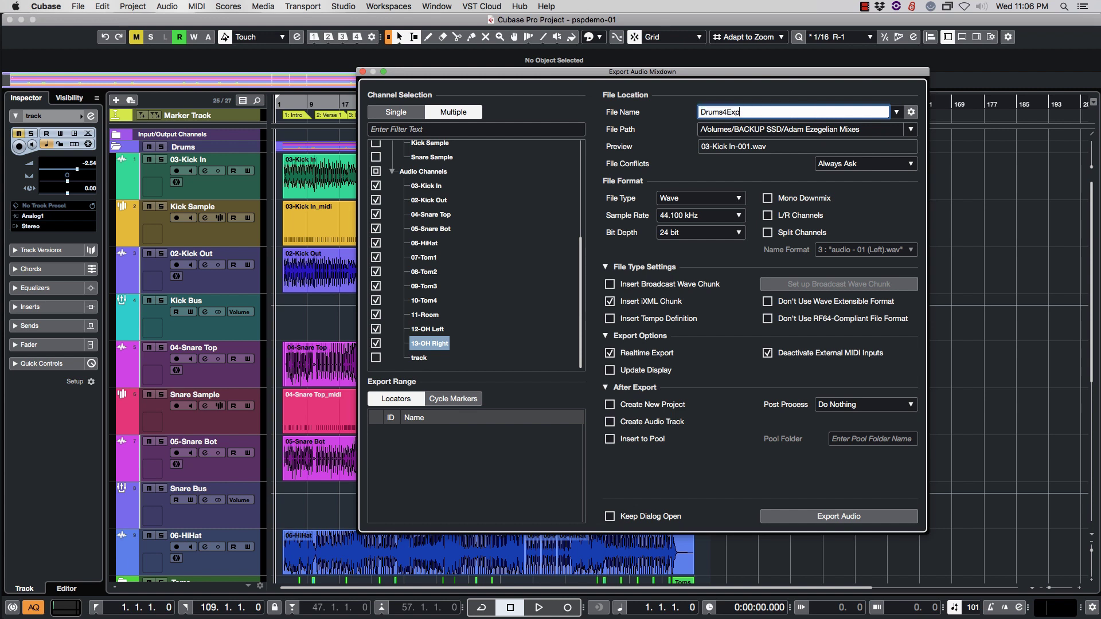
- Create a Drums4export folder on the BACKUP SSD drive and set it as the export path
click(911, 130)
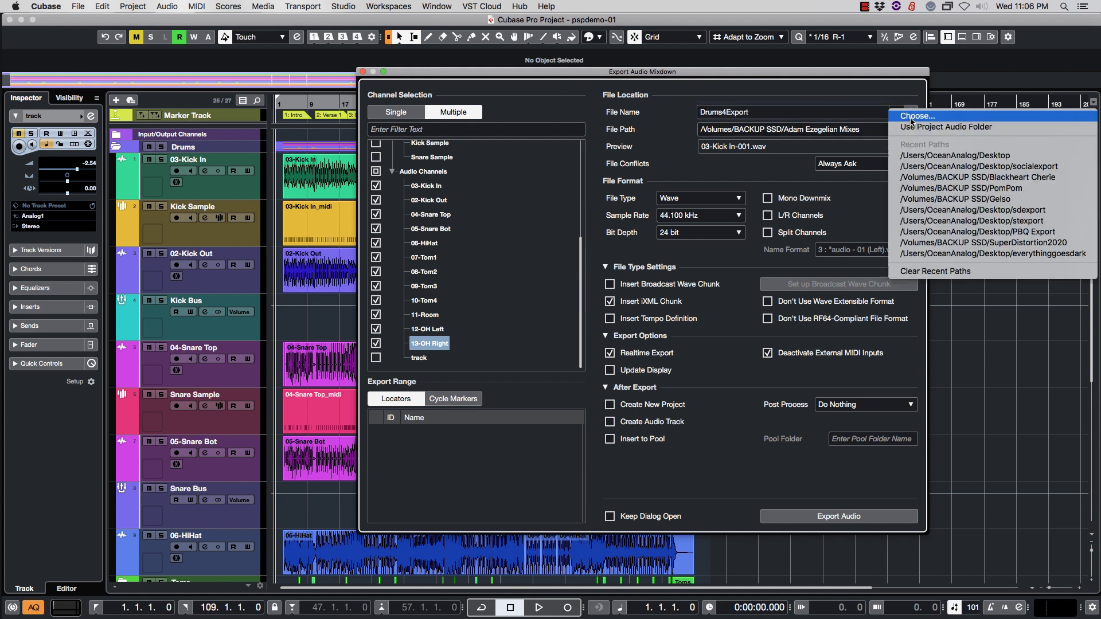
click(911, 117)
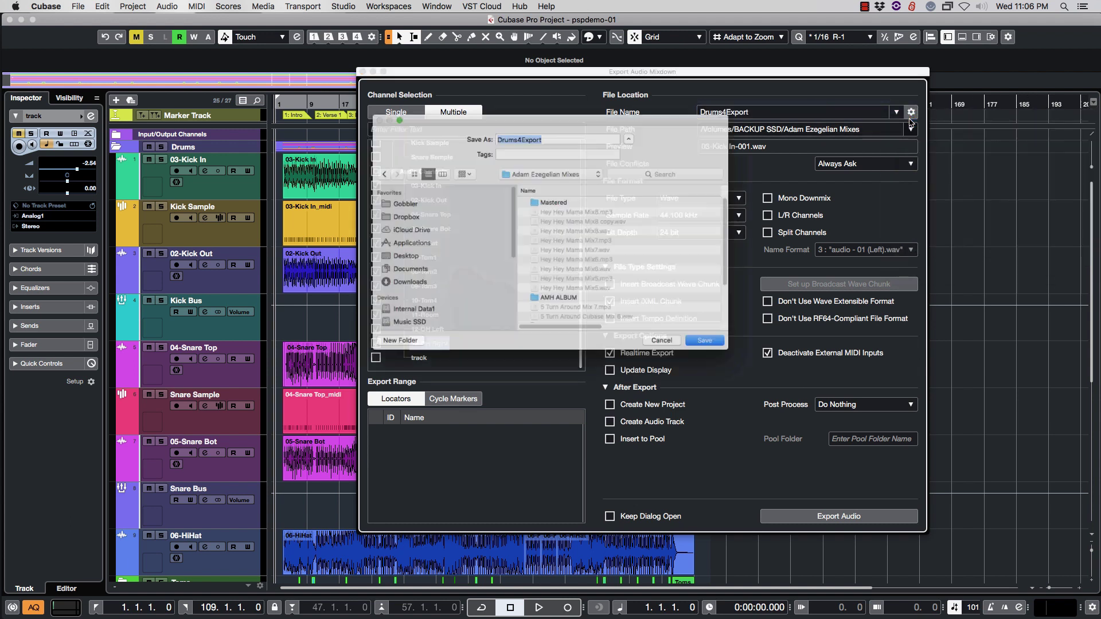
click(388, 261)
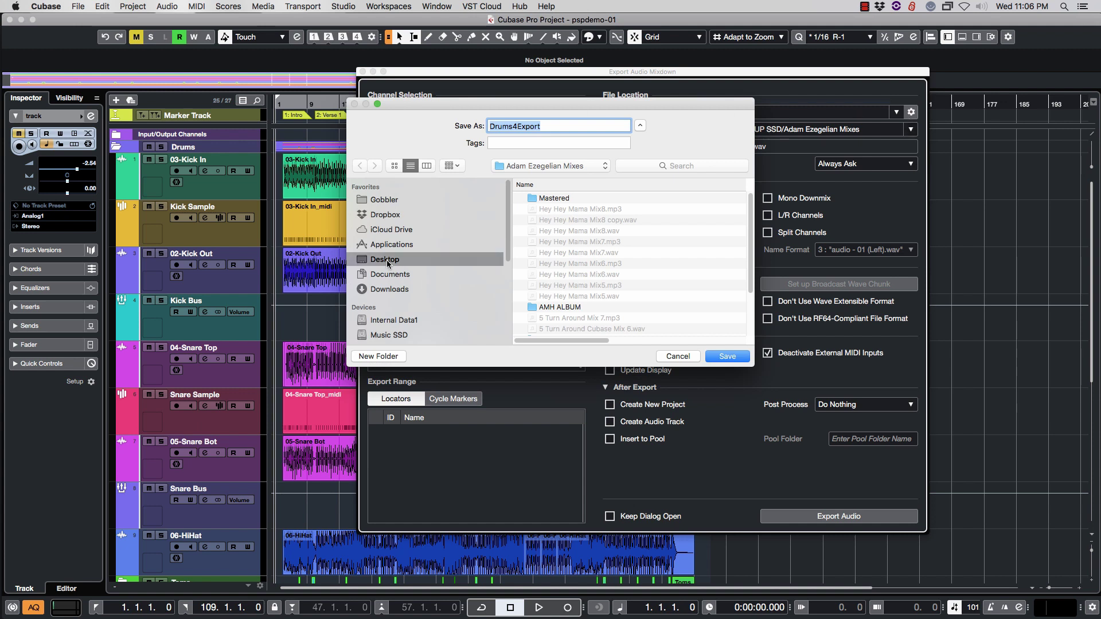
scroll(418, 296, down, 3)
click(413, 301)
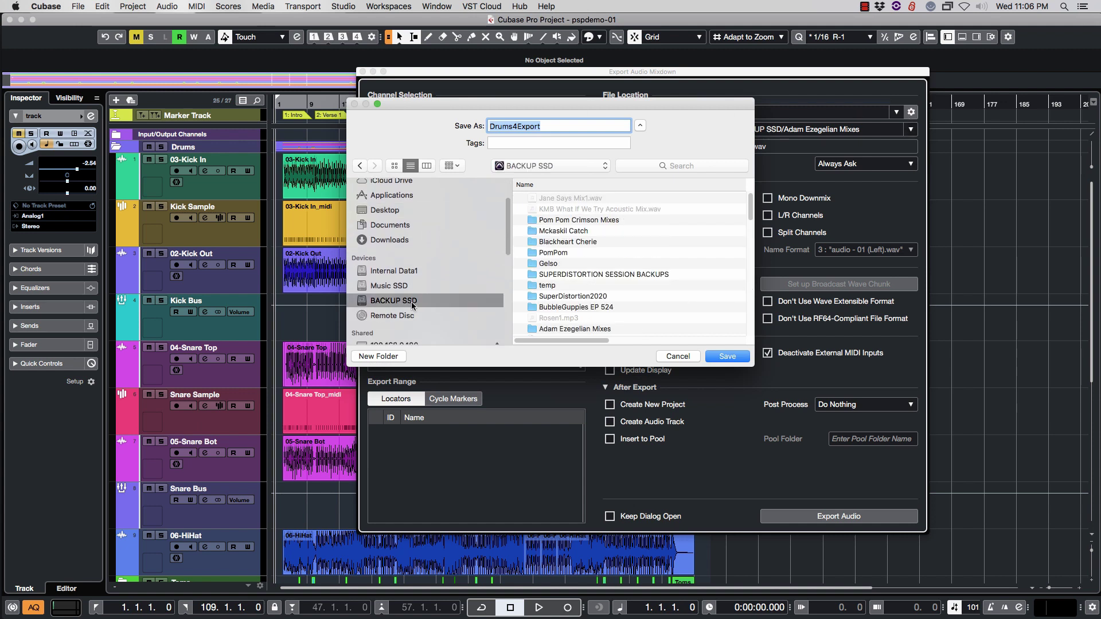
click(377, 359)
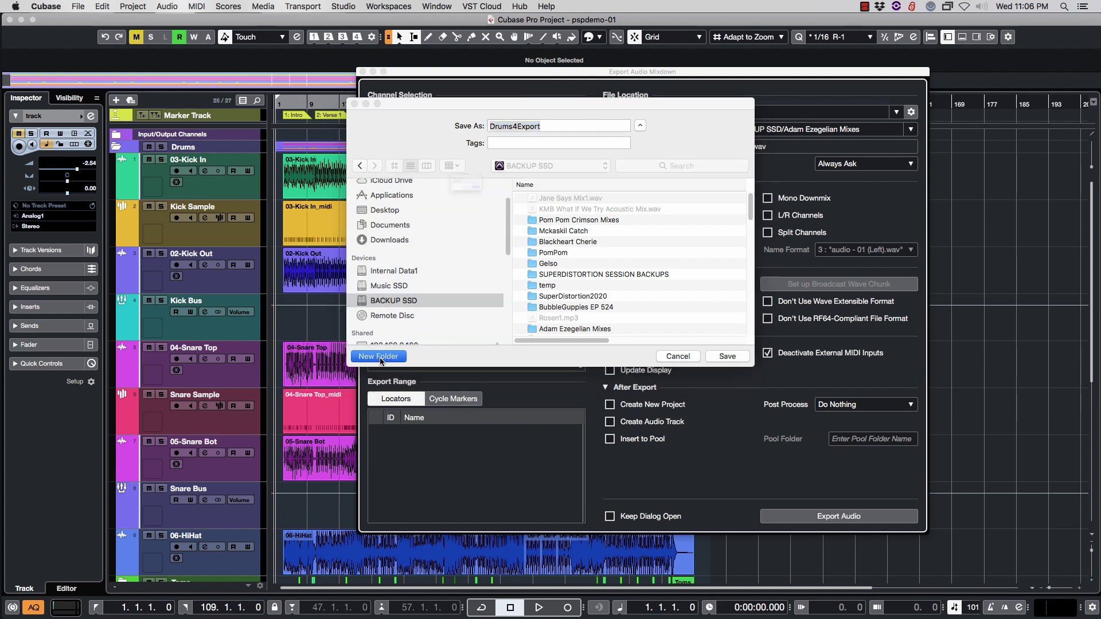
text(Drums4export)
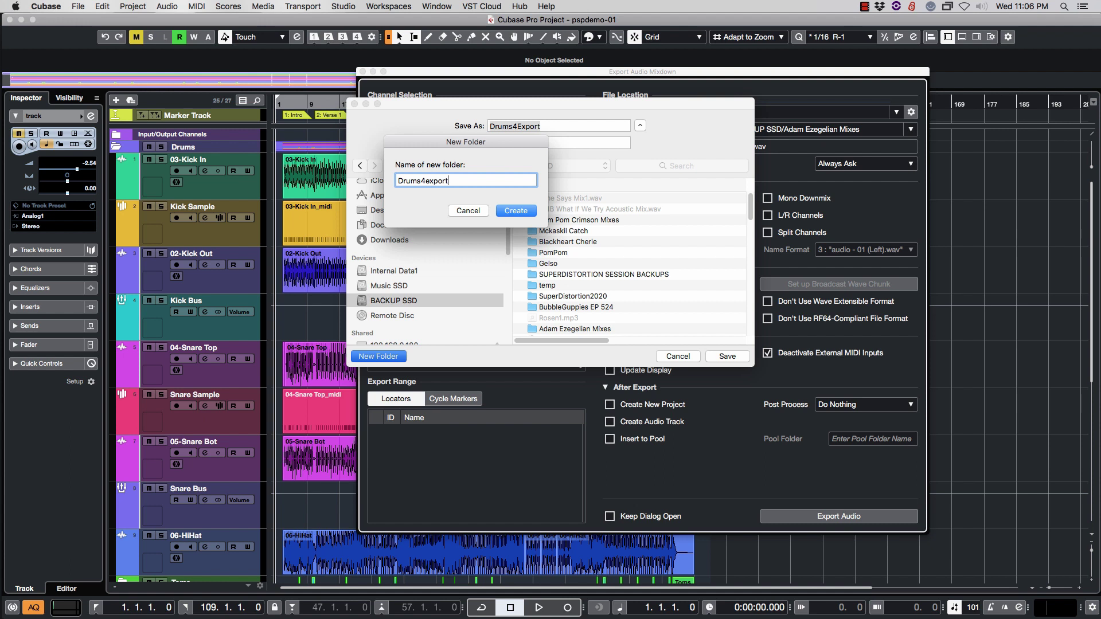
key(Return)
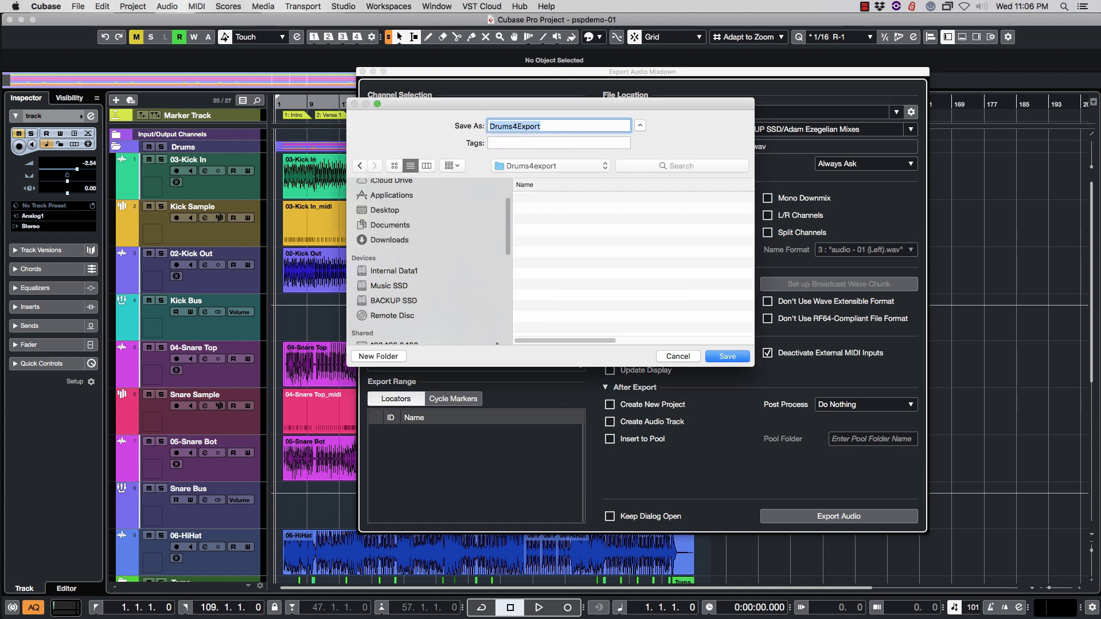
key(Return)
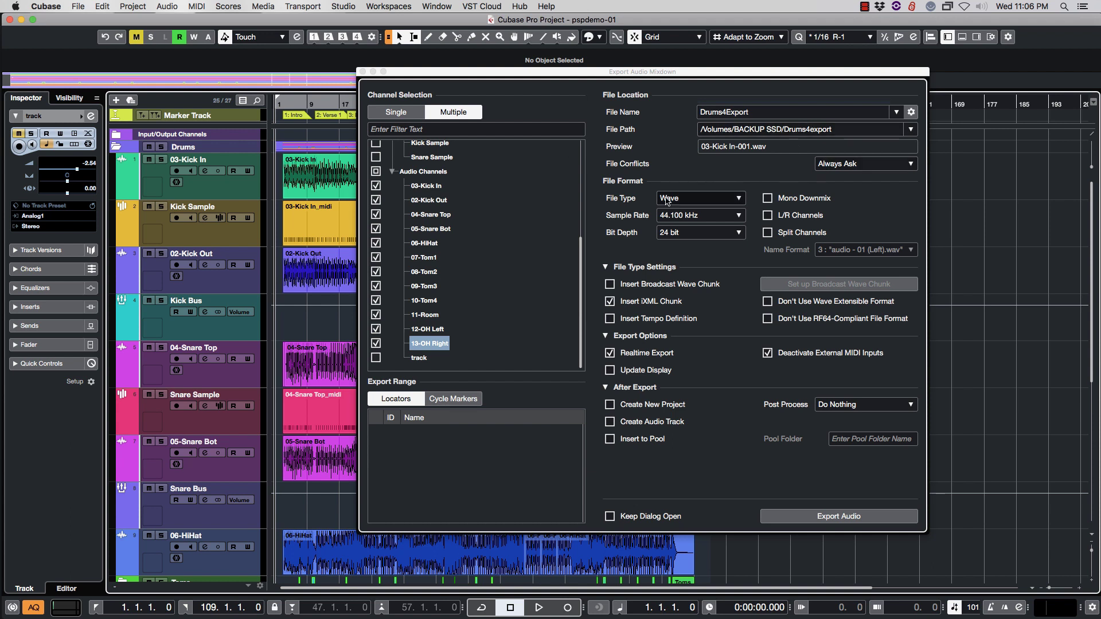
- Keep Wave format at 44.100 kHz and 24 bit, and switch Realtime Export off
click(739, 200)
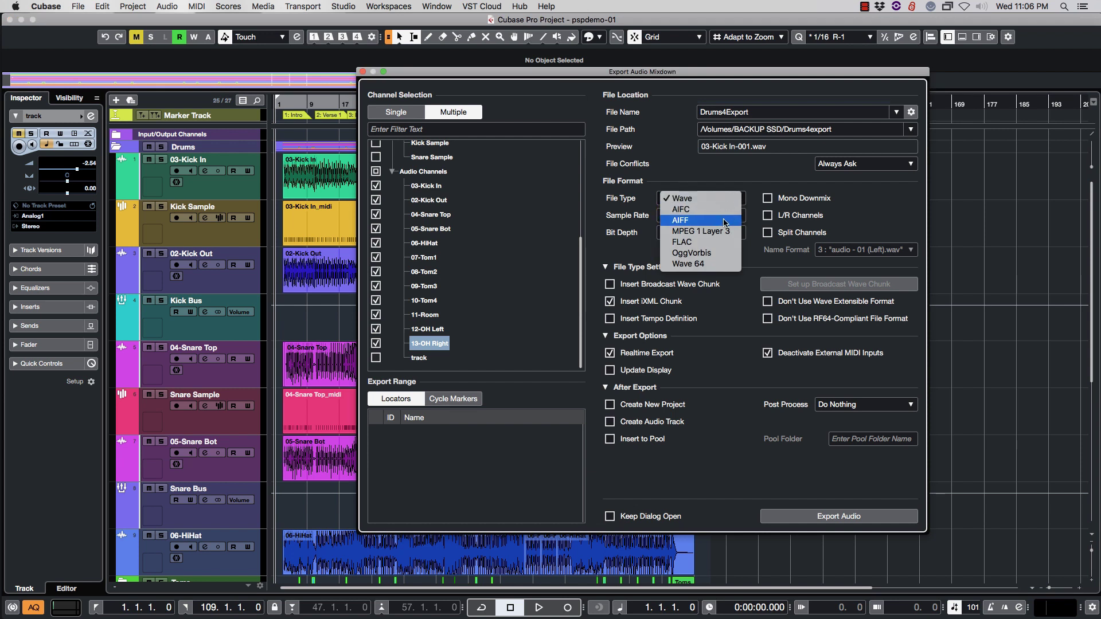
click(726, 202)
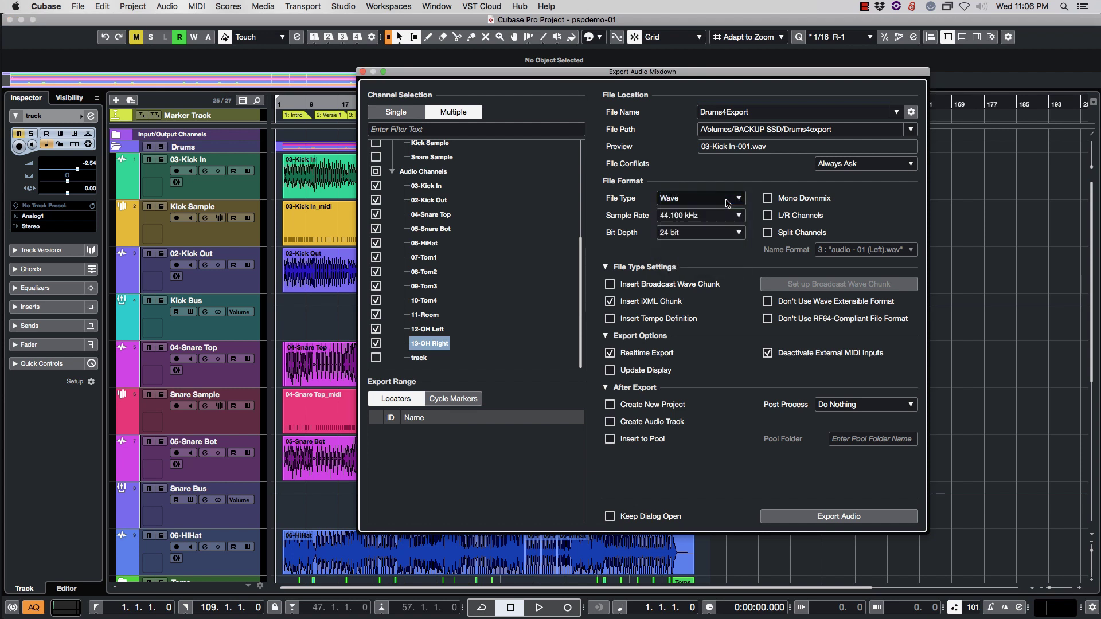
click(731, 220)
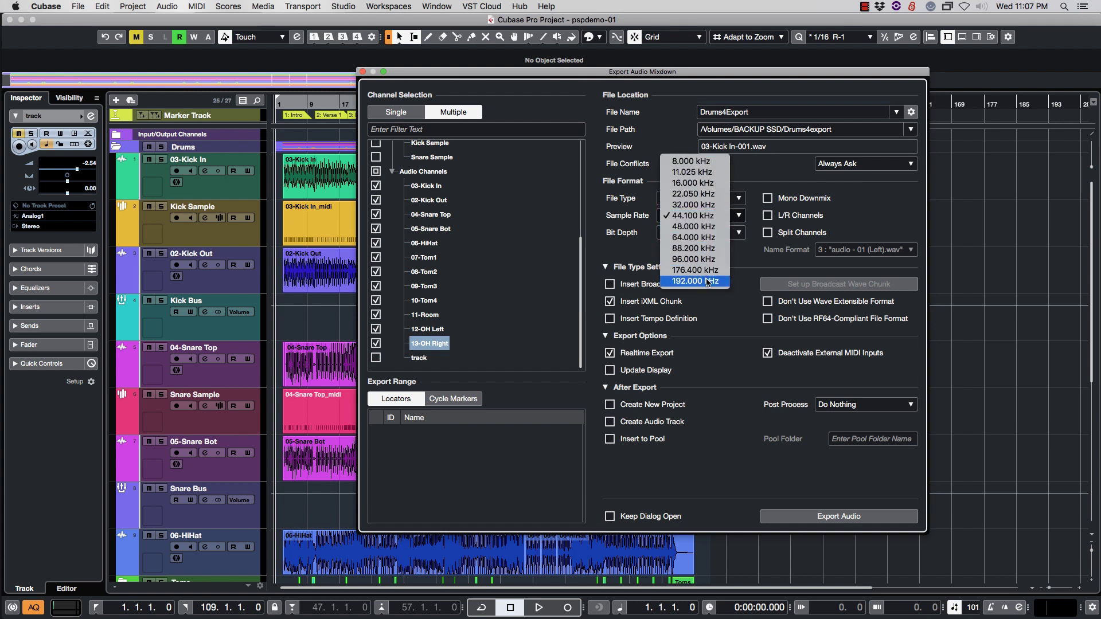
click(714, 217)
click(714, 234)
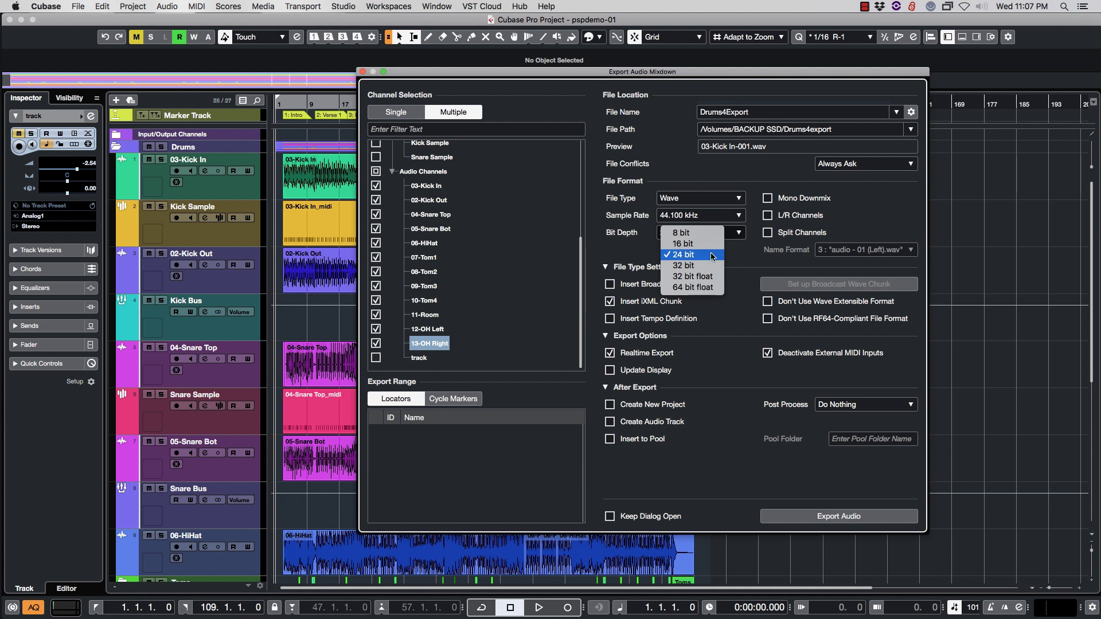
click(711, 255)
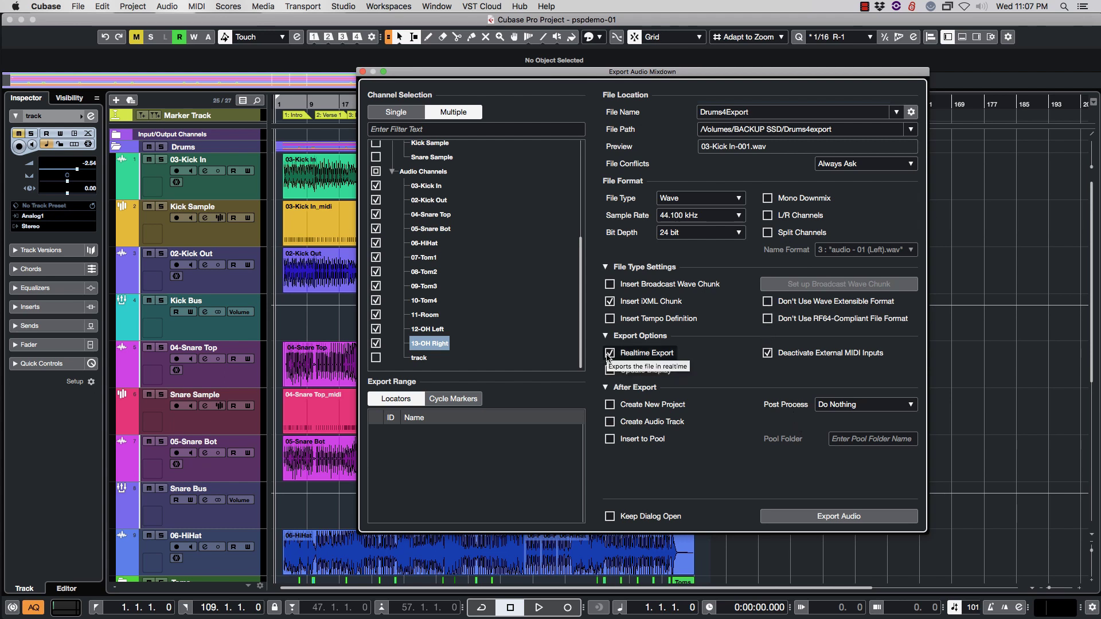
click(610, 353)
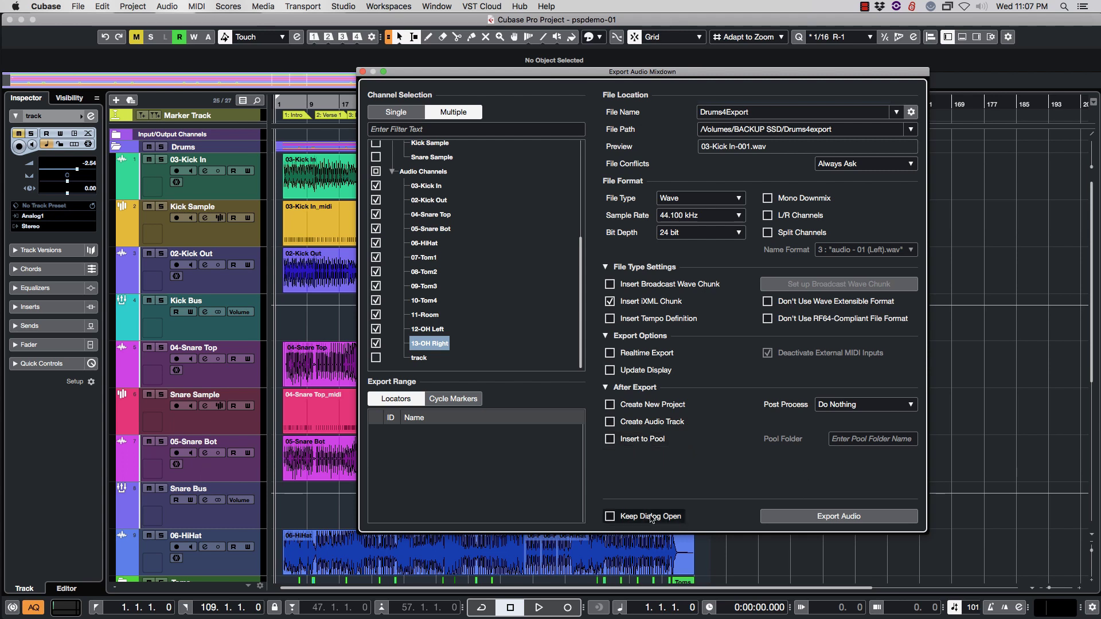
- Render the selected drum channels as separate audio files into Drums4export
click(838, 515)
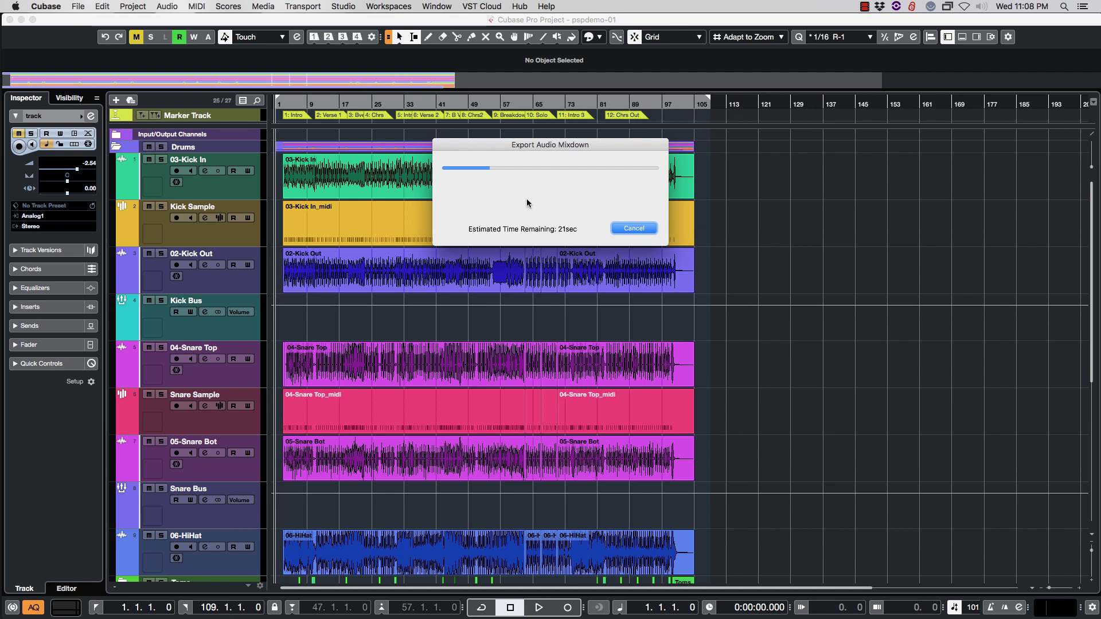
click(633, 228)
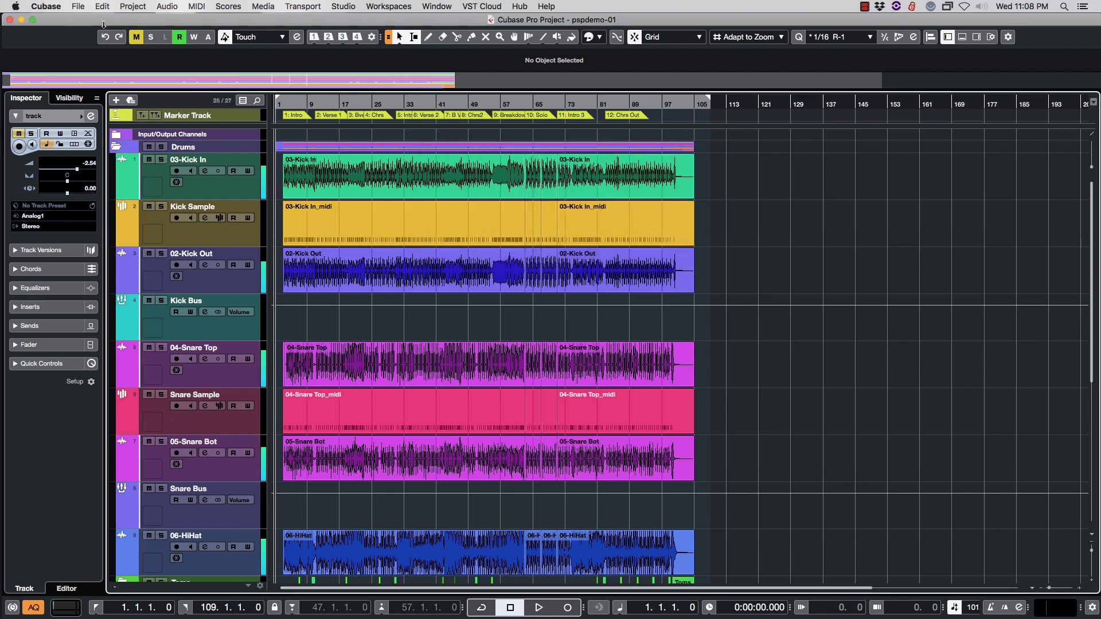
click(58, 6)
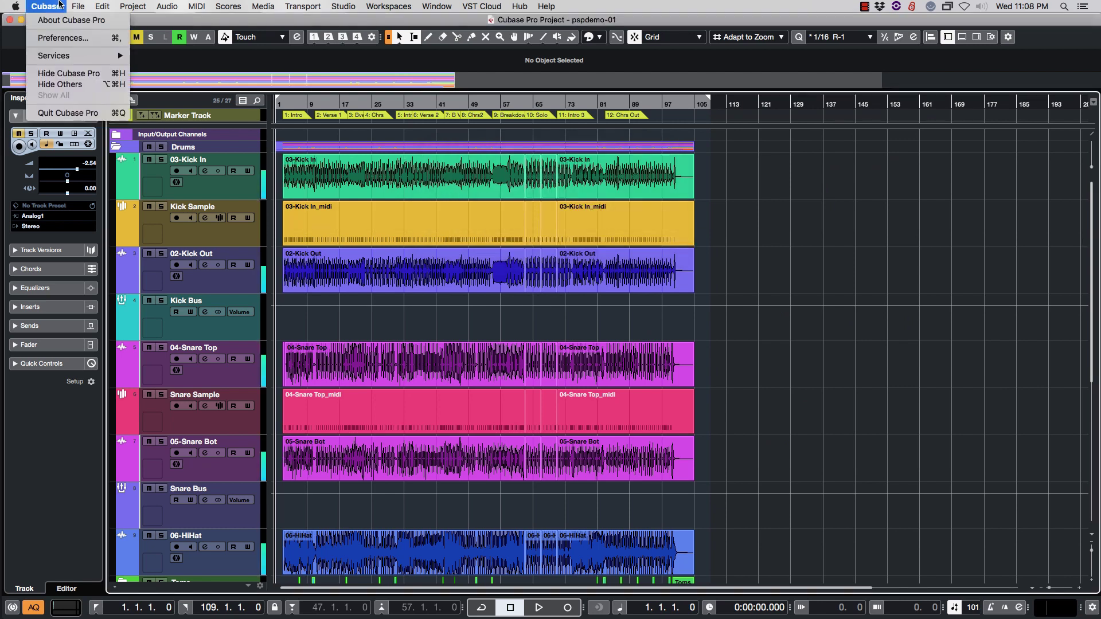
- Hide Cubase and open BACKUP SSD > Drums4export to check the exported drum WAVs
click(78, 74)
double_click(1008, 41)
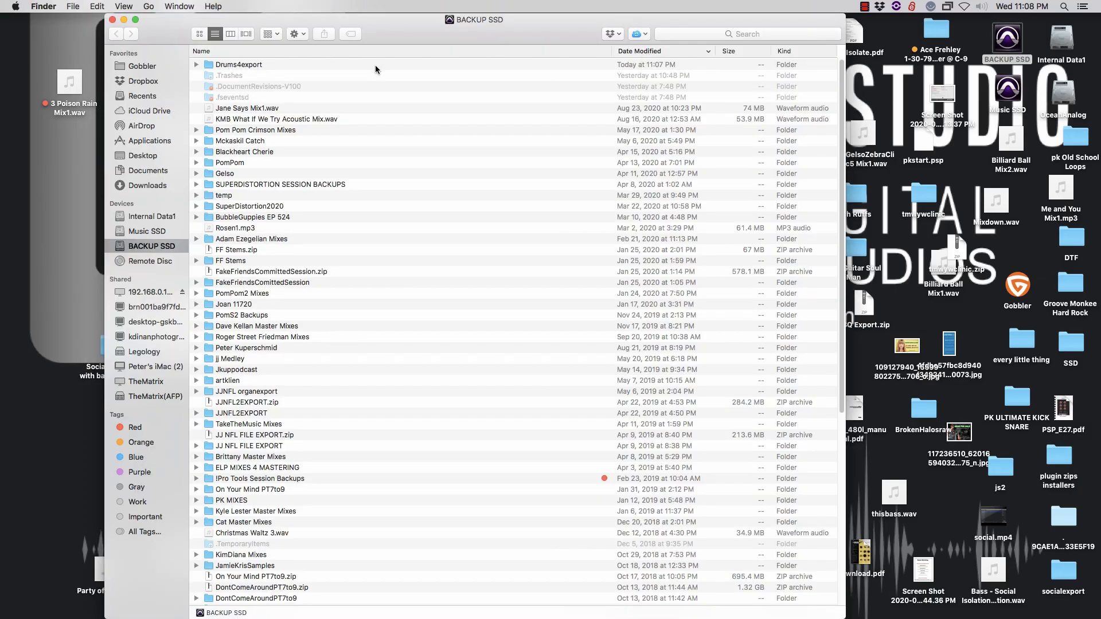
double_click(206, 64)
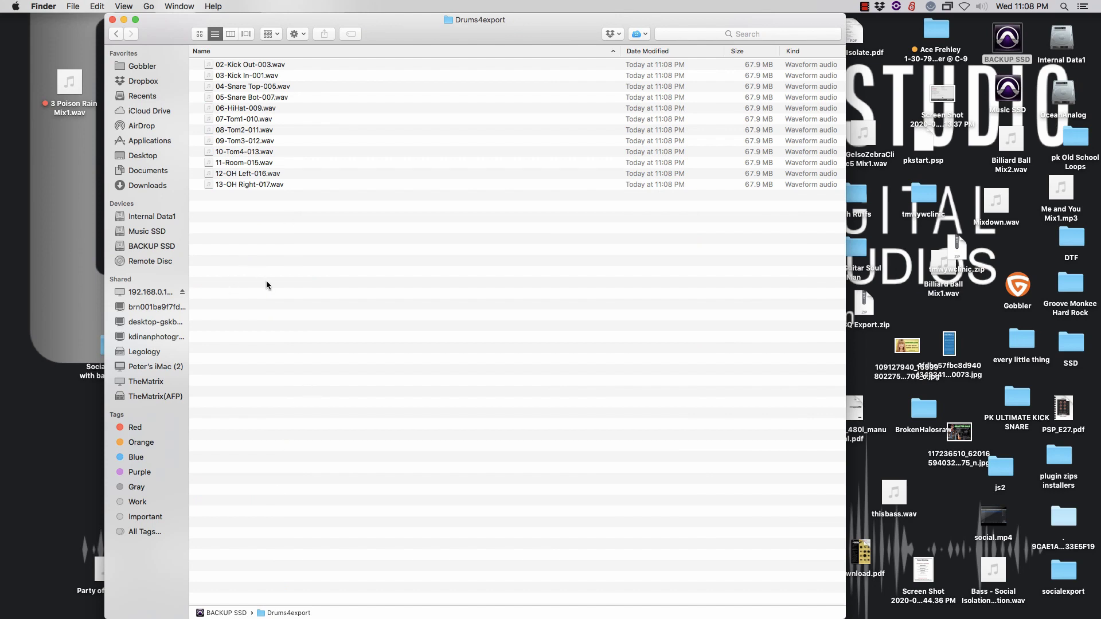
- Create a new folder named Tempo 101 inside Drums4export
key(super+shift+n)
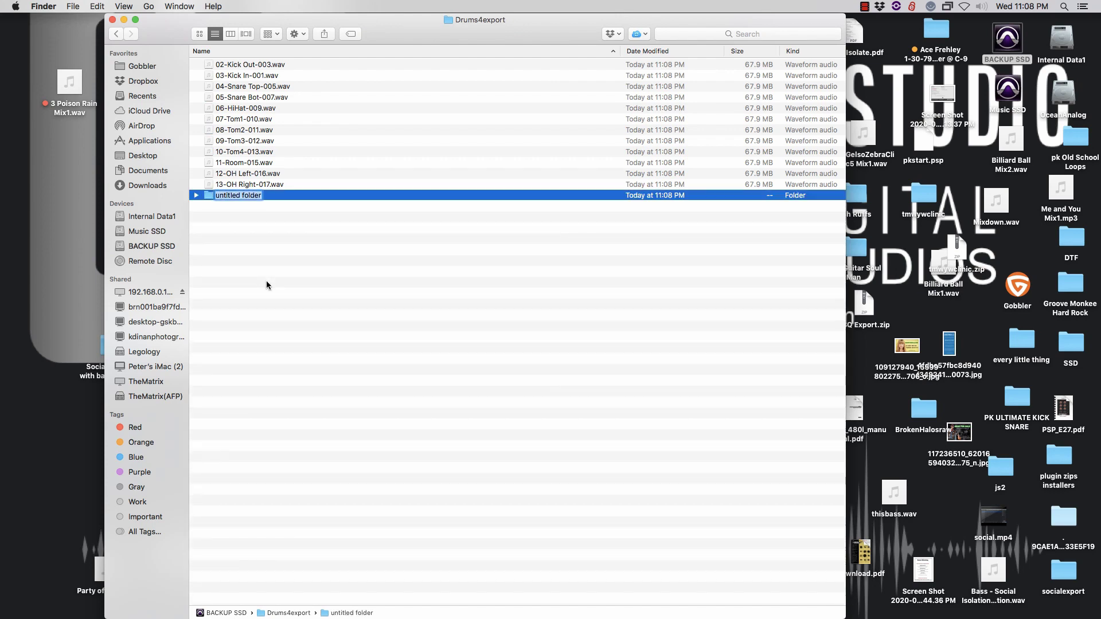
text(Tempo 101)
key(Return)
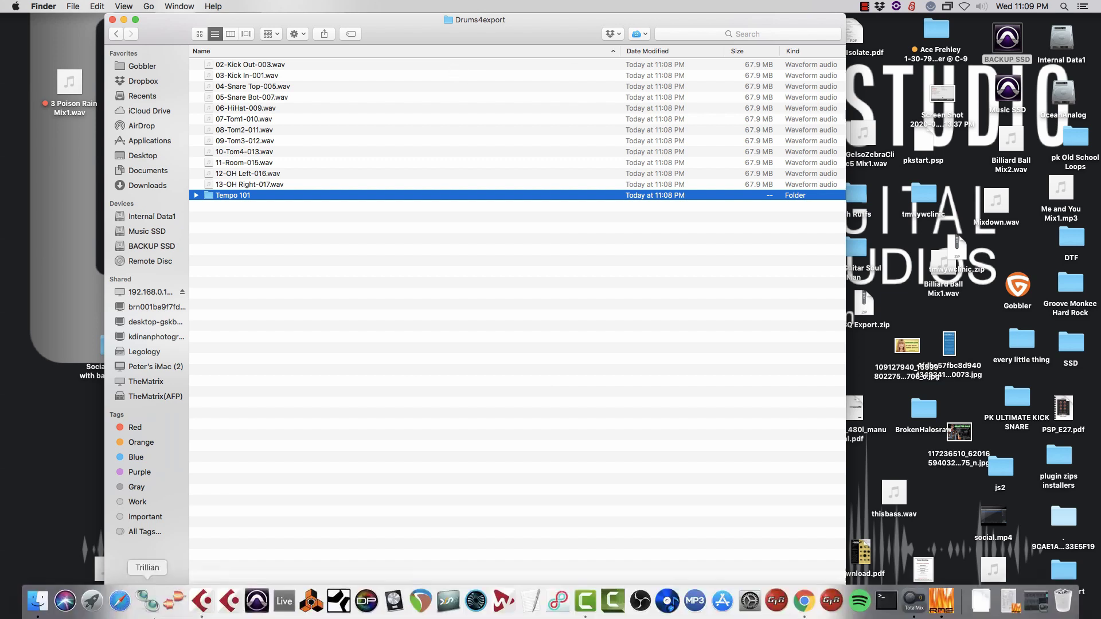
click(202, 602)
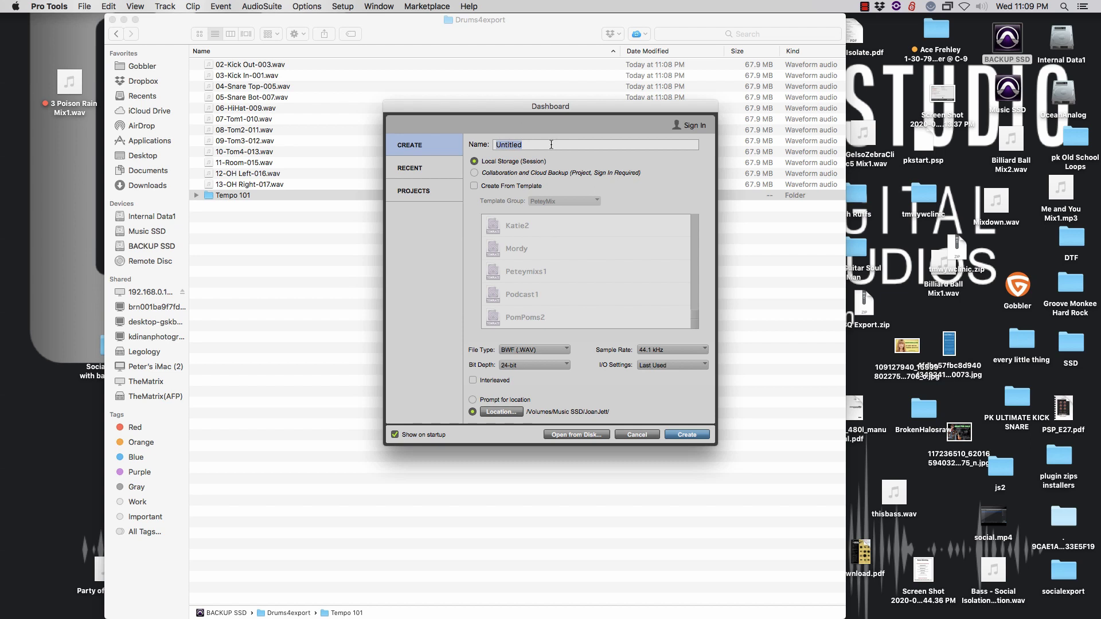
- Name the session NewSong, store it in a new Importtest folder on Music SSD, and create it
text(NewSong)
click(492, 413)
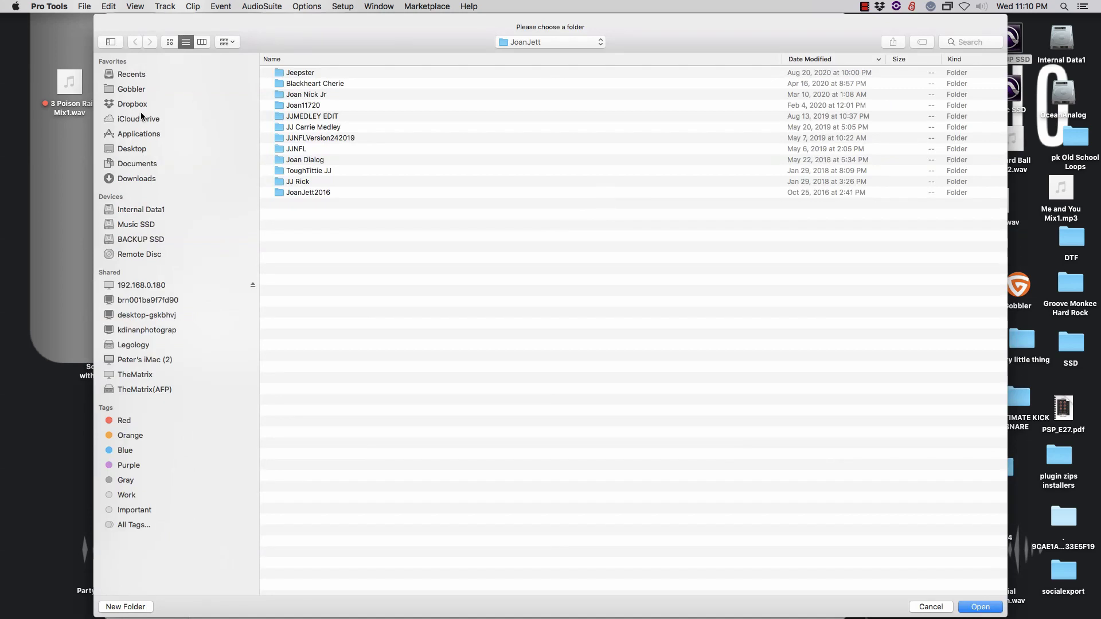
click(128, 225)
click(130, 605)
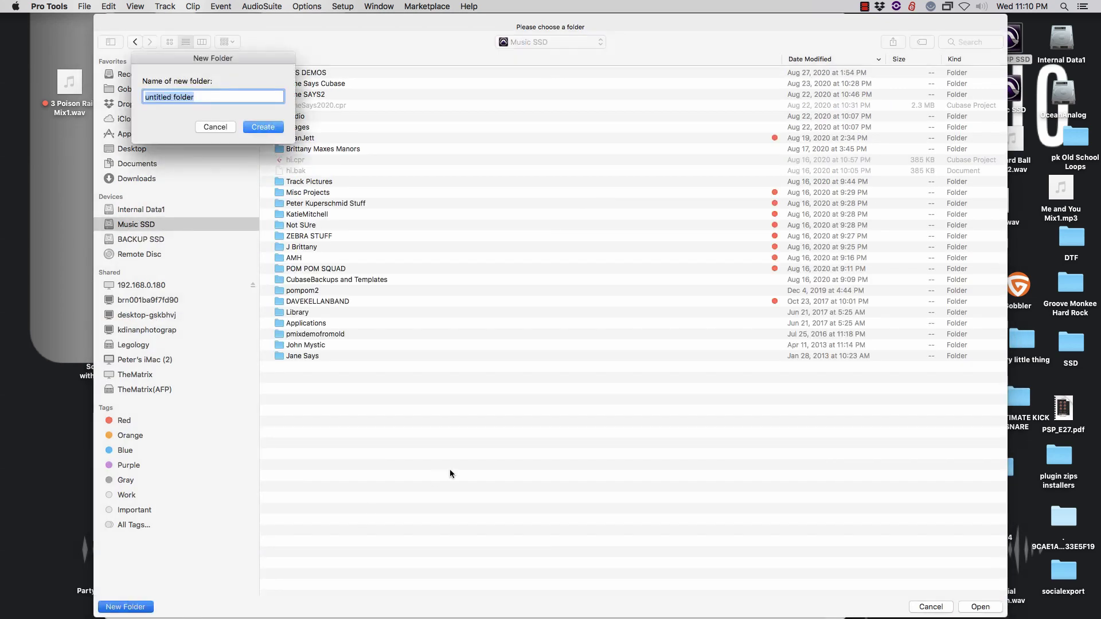
text(Importtest)
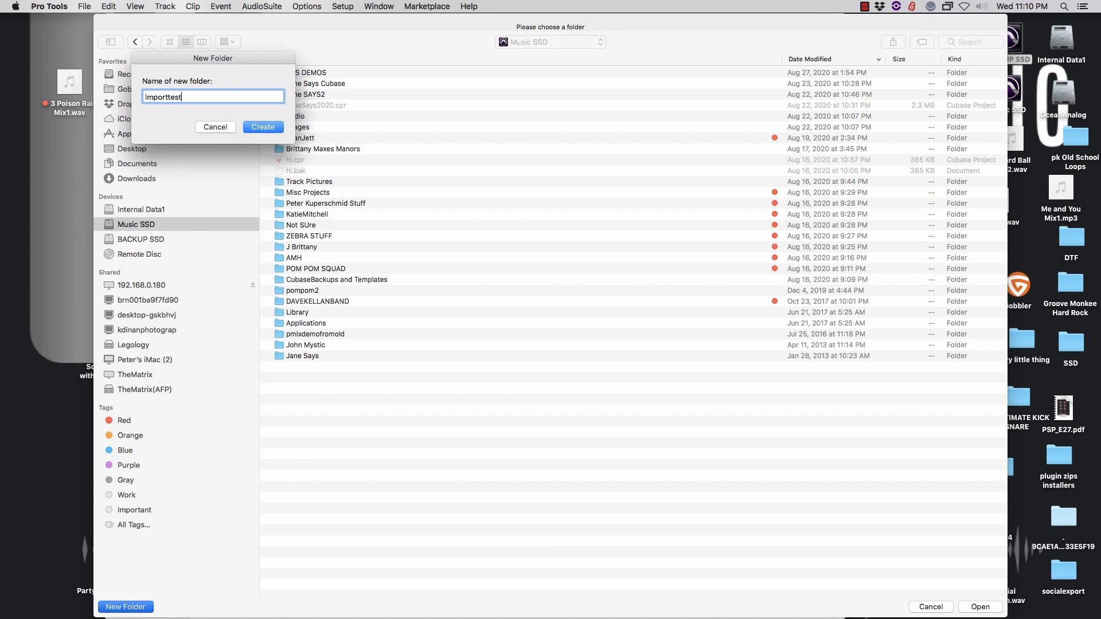
key(Return)
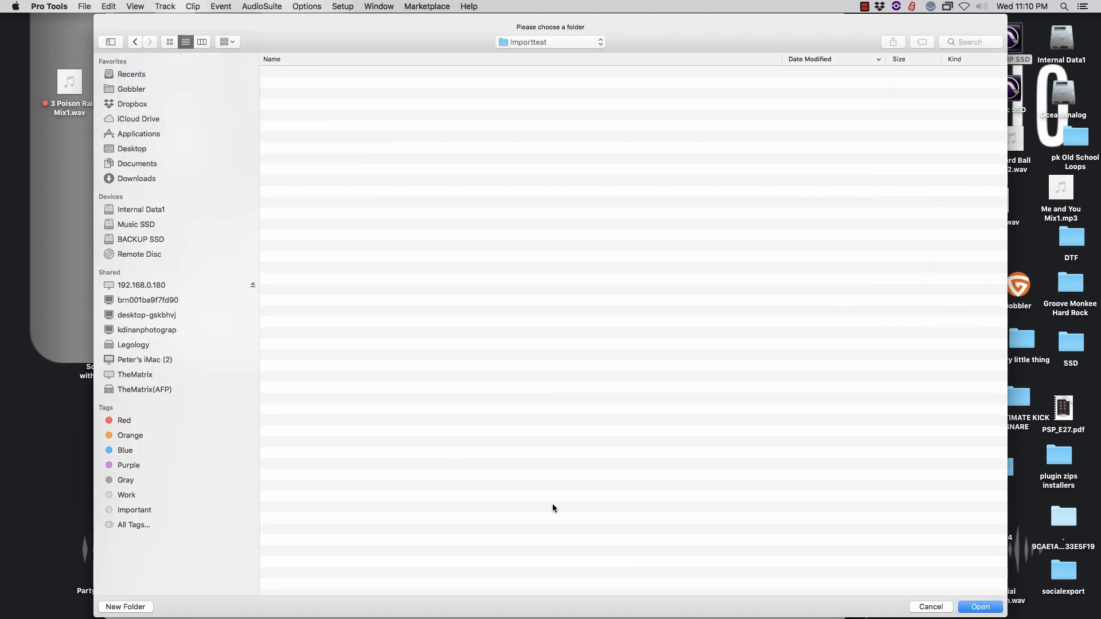
click(981, 607)
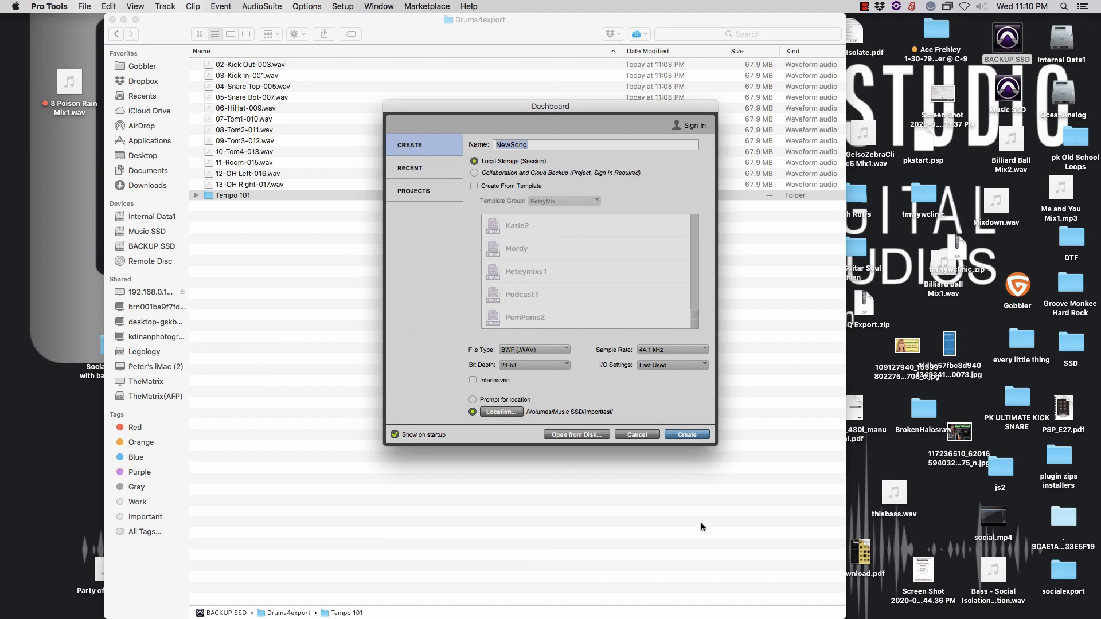
click(689, 436)
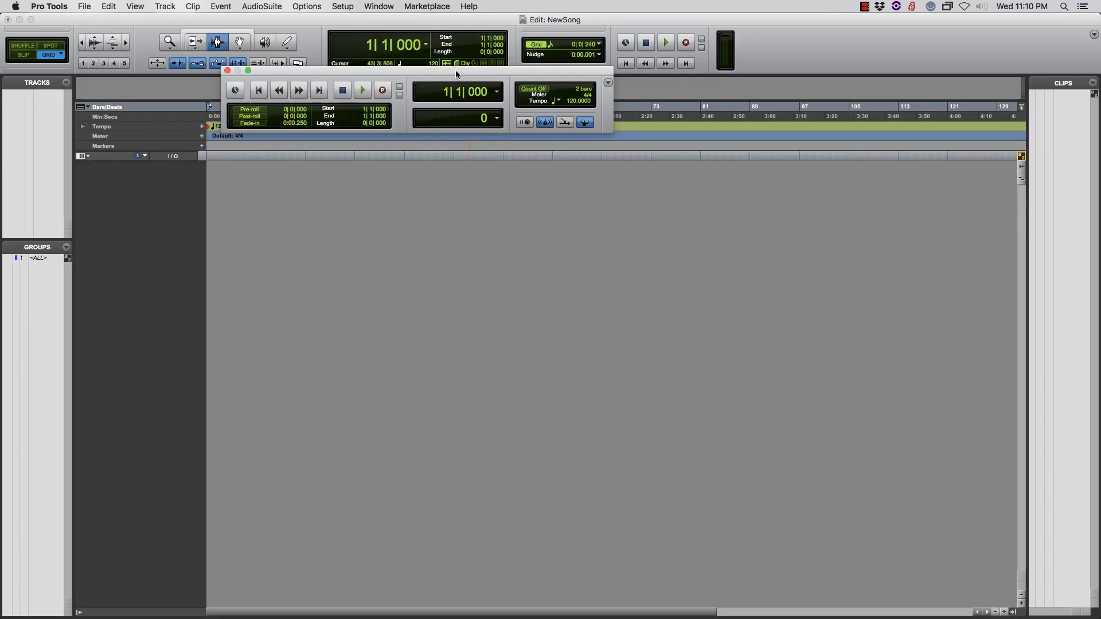
- Change the session tempo from 120 to 101 BPM and switch to the Edit window
drag(457, 73, 812, 438)
click(931, 473)
text(101)
key(Return)
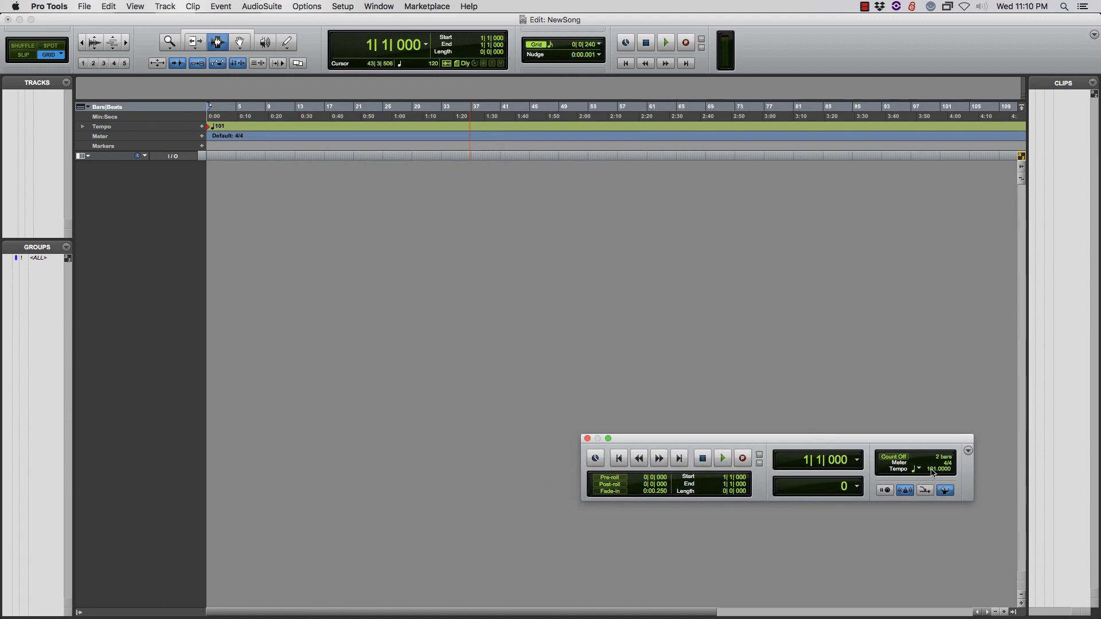
key(super+equal)
key(super+equal)
drag(655, 439, 705, 534)
- Open the audio import browser at the Drums4export folder on the BACKUP SSD drive
click(84, 6)
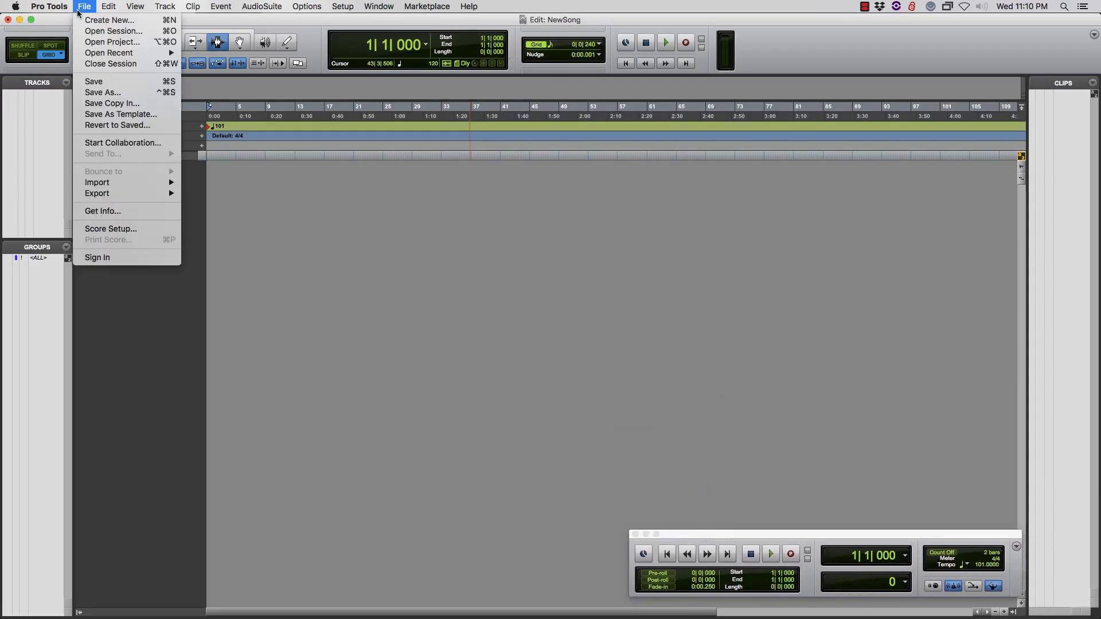
mouse_move(90, 183)
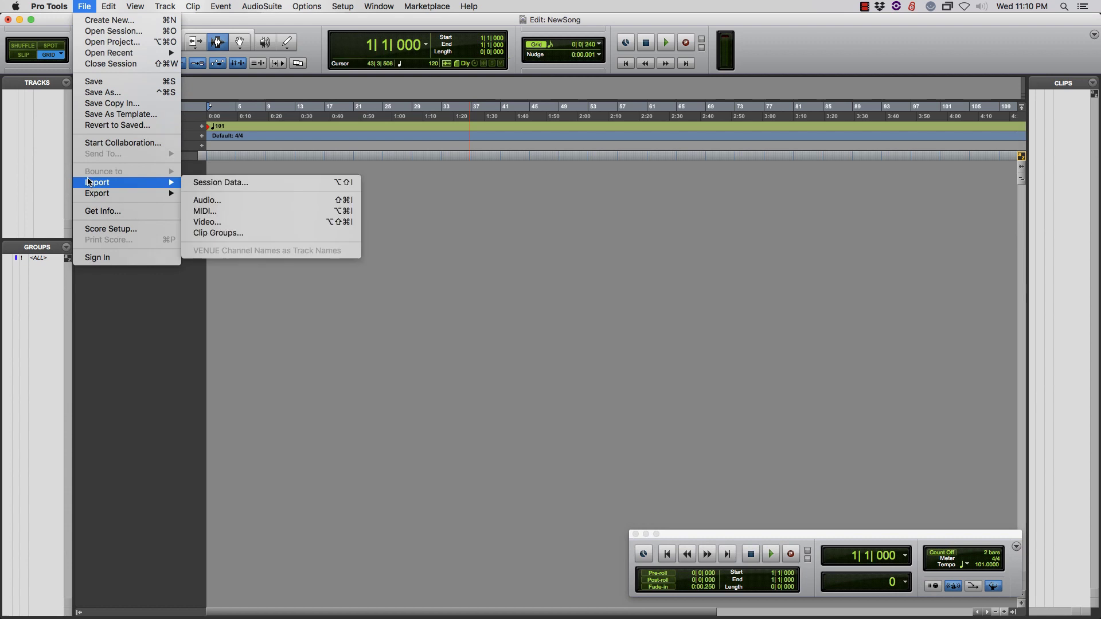
click(210, 198)
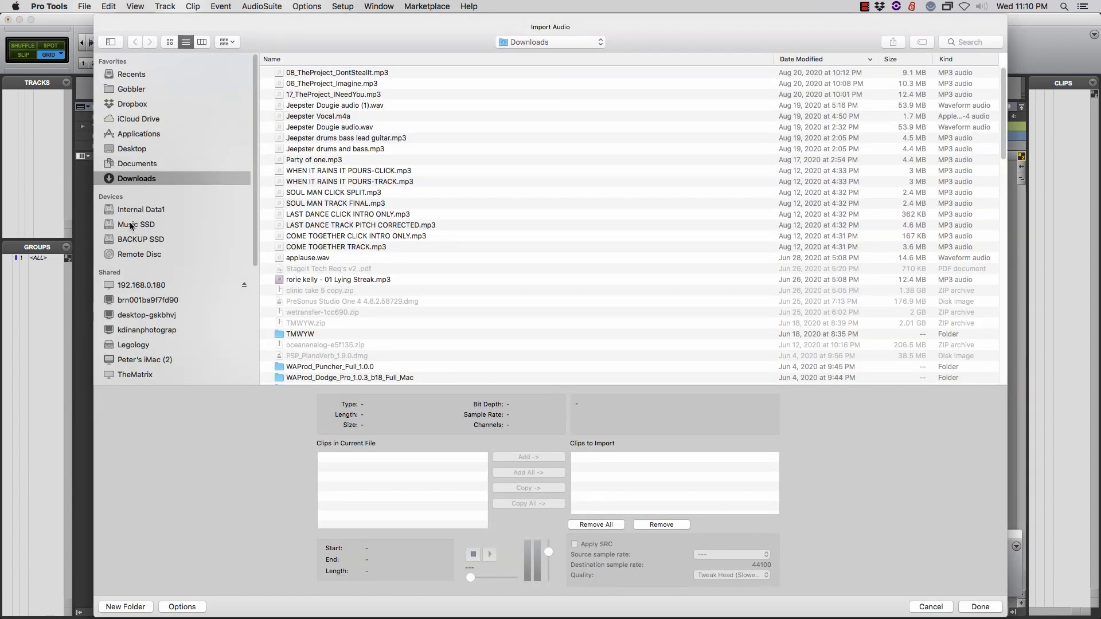
click(137, 240)
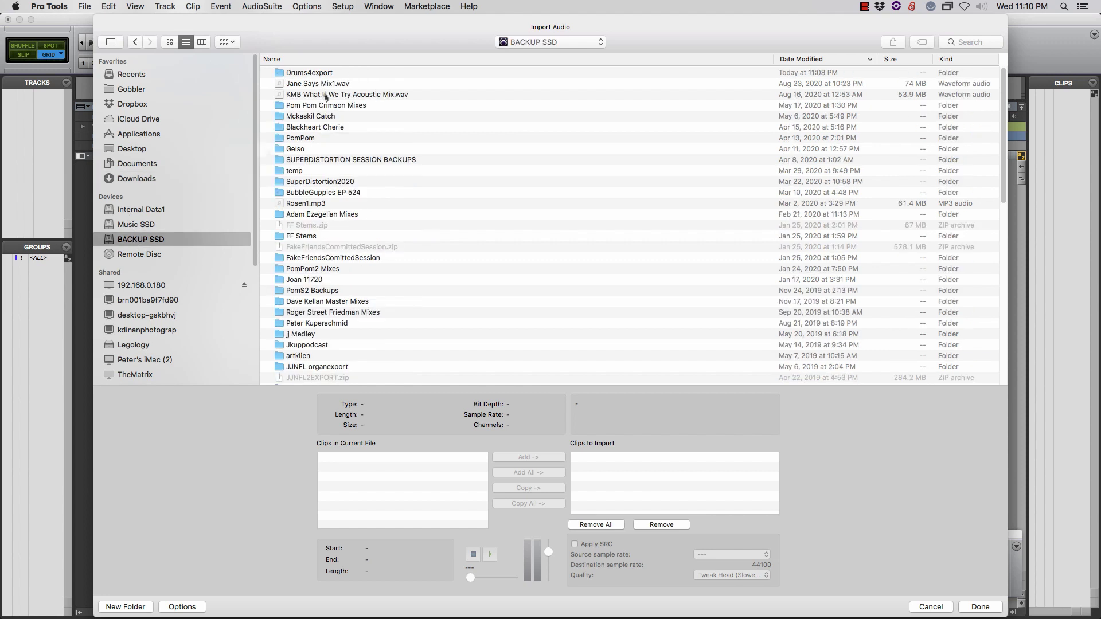
double_click(310, 73)
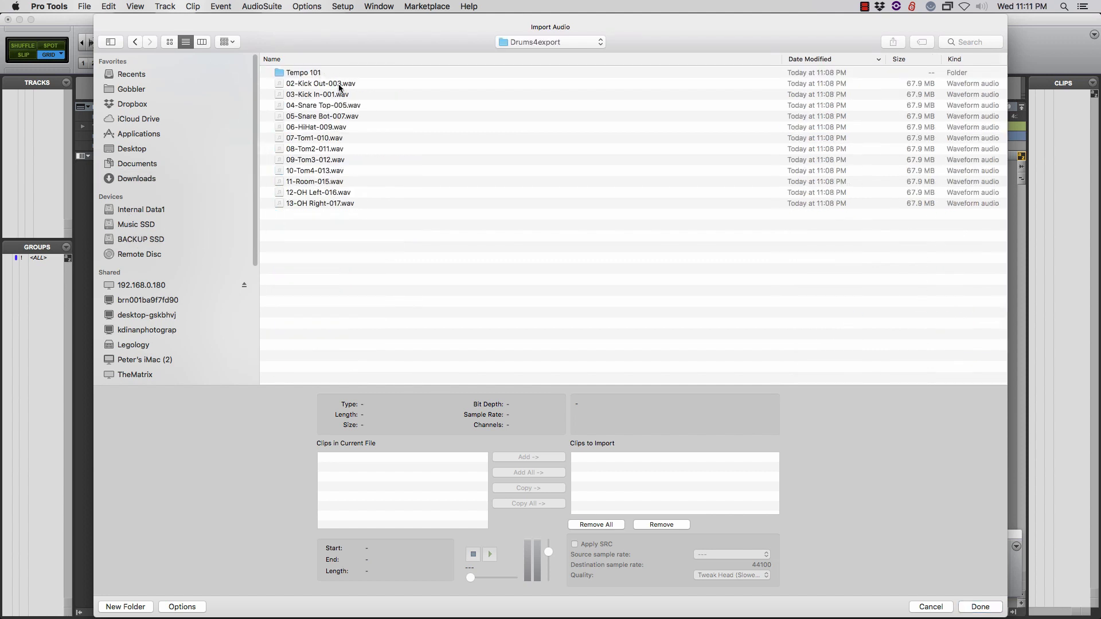
- Queue all twelve drum stem WAVs for import as copies, check the list, and finish
click(340, 84)
shift+click(332, 204)
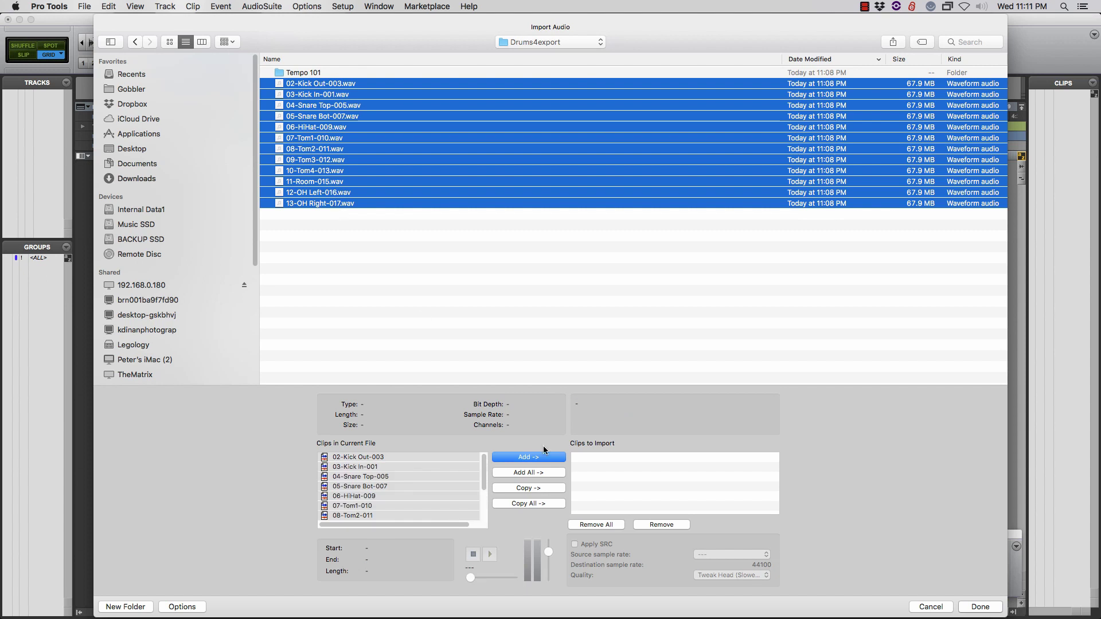
click(538, 492)
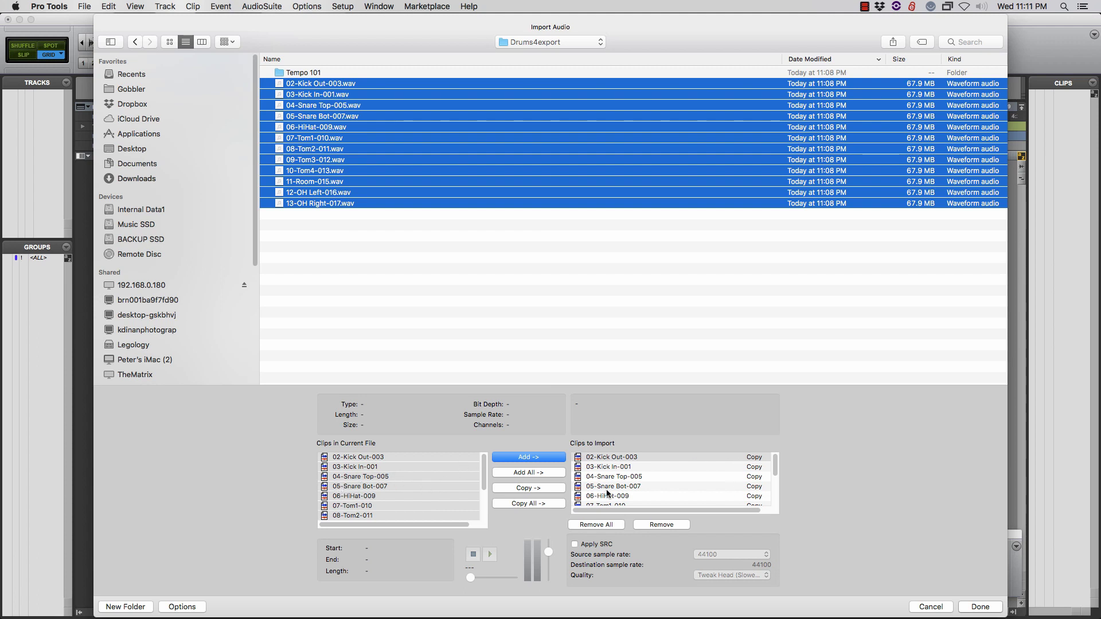
scroll(653, 483, down, 3)
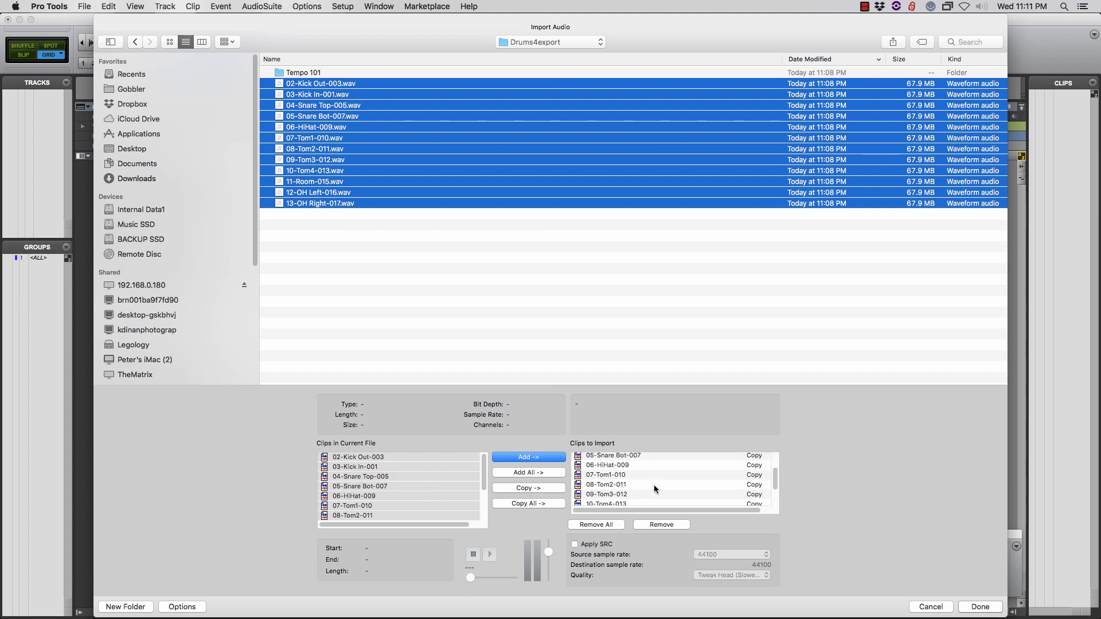
scroll(653, 483, up, 3)
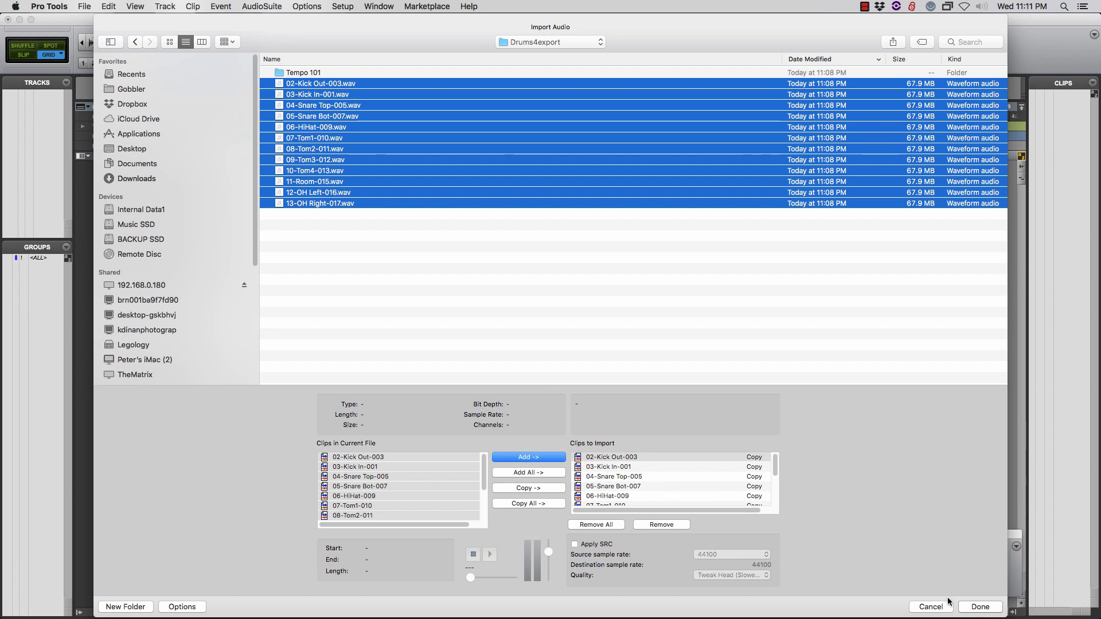
click(980, 607)
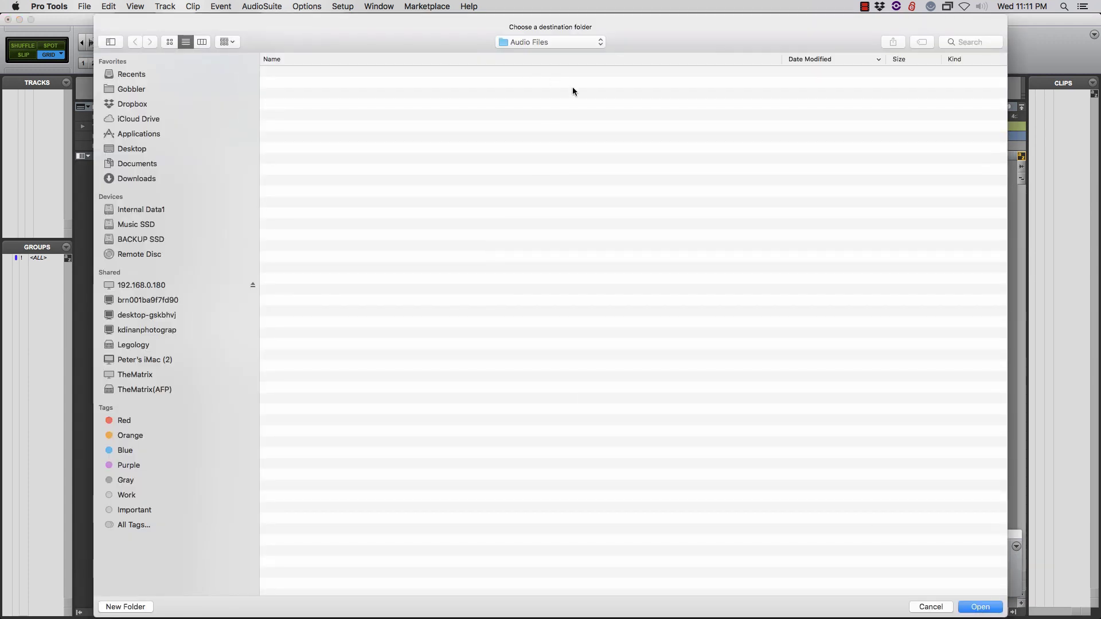
- Accept Audio Files as destination and import the stems as New Tracks at Session Start
click(976, 609)
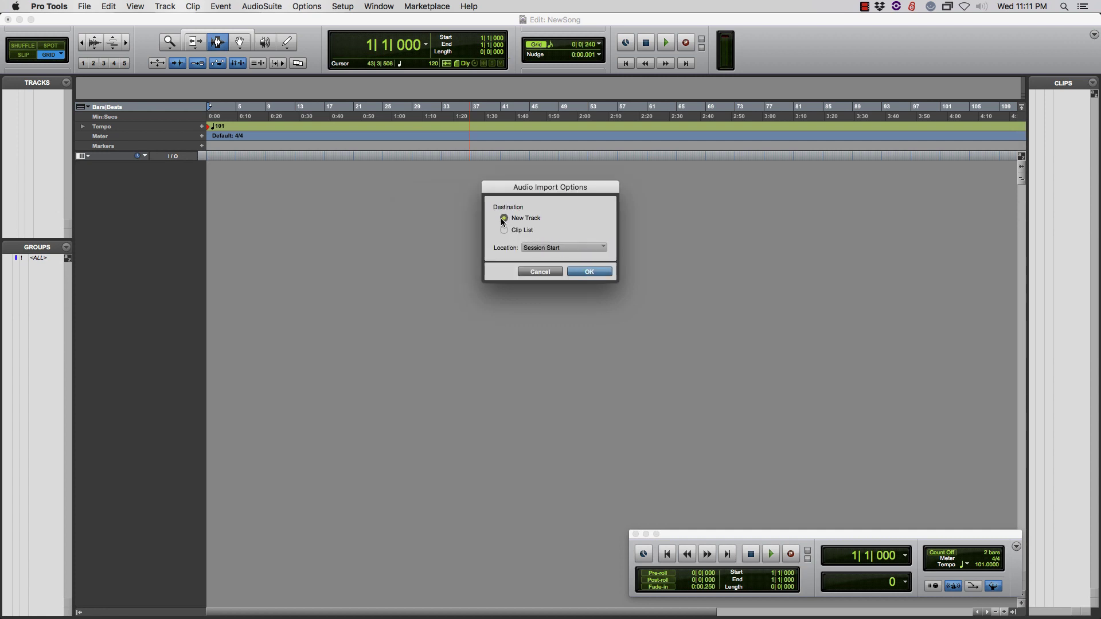
click(595, 273)
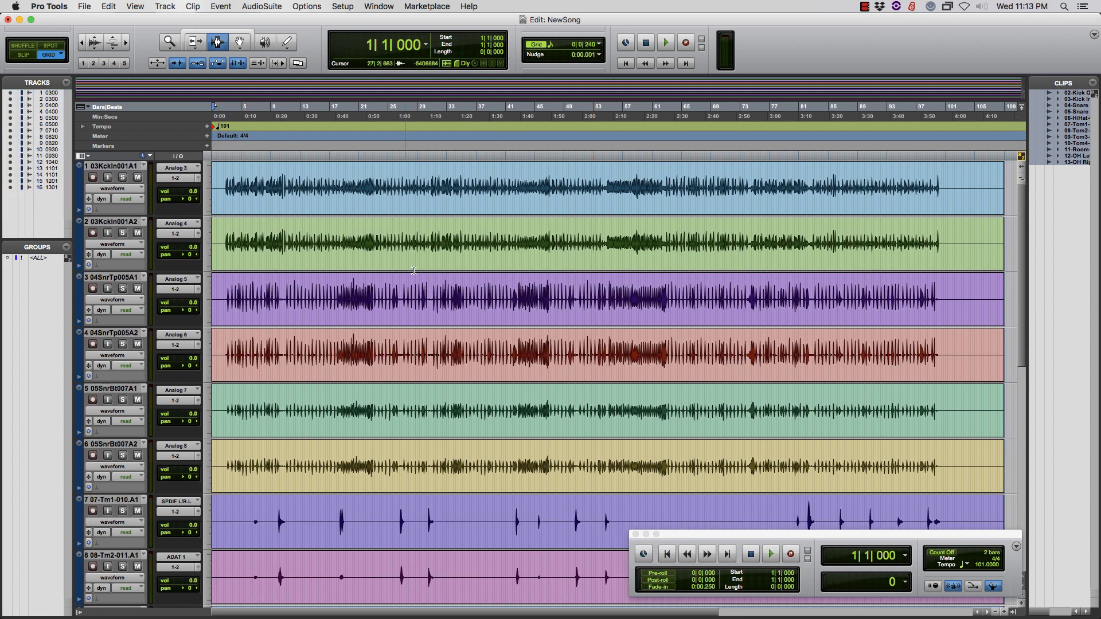
- Play the drums and pan track 13's room mic left in the Mix window
key(space)
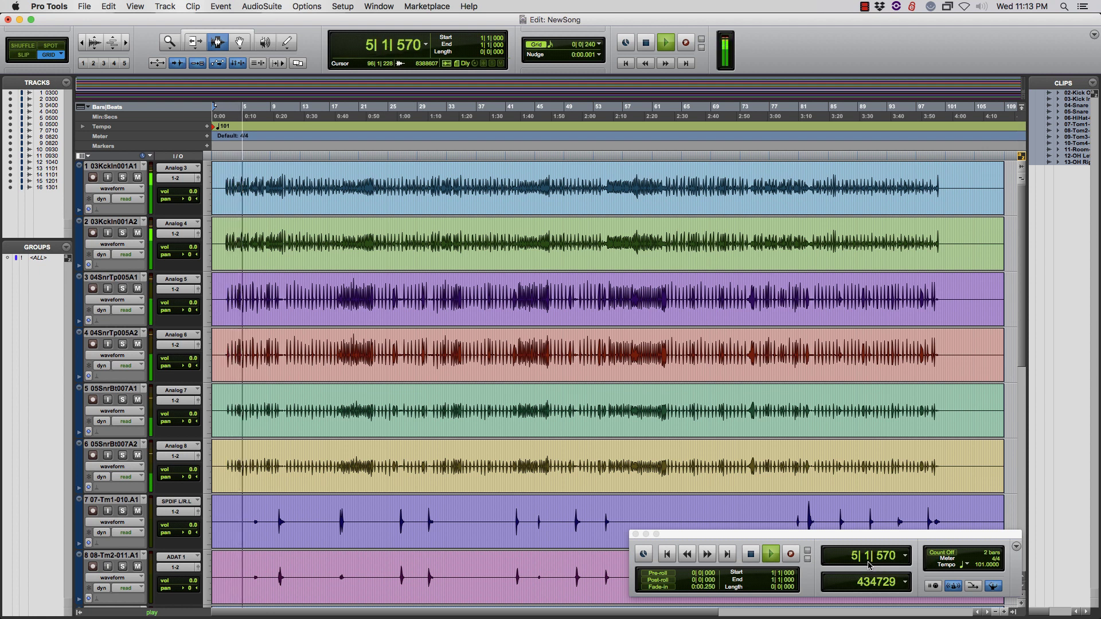
key(super+equal)
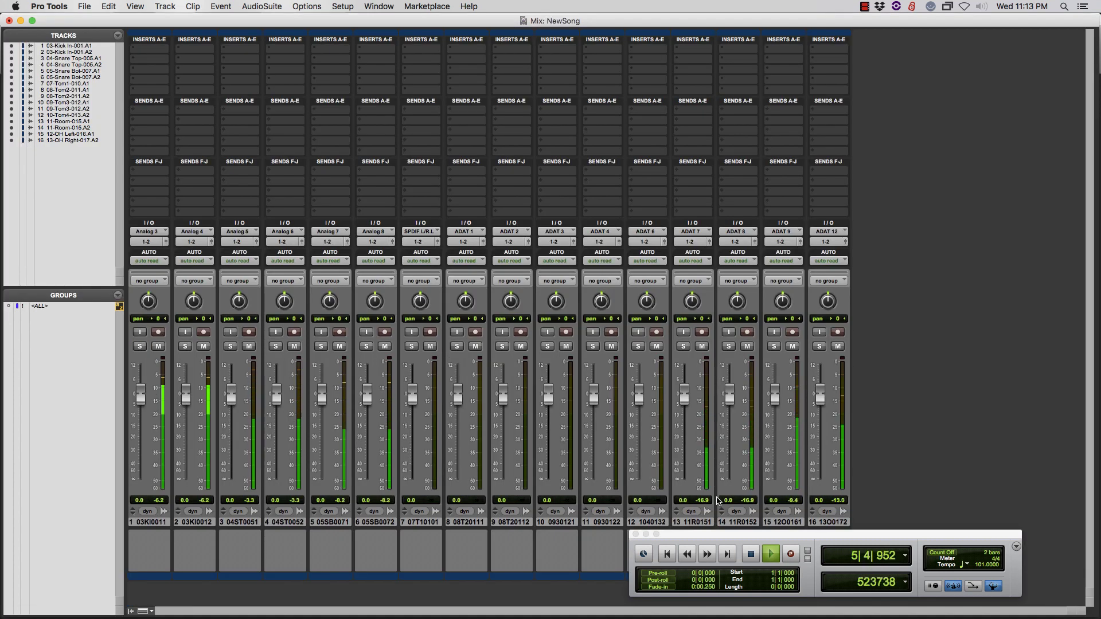
drag(691, 301, 692, 350)
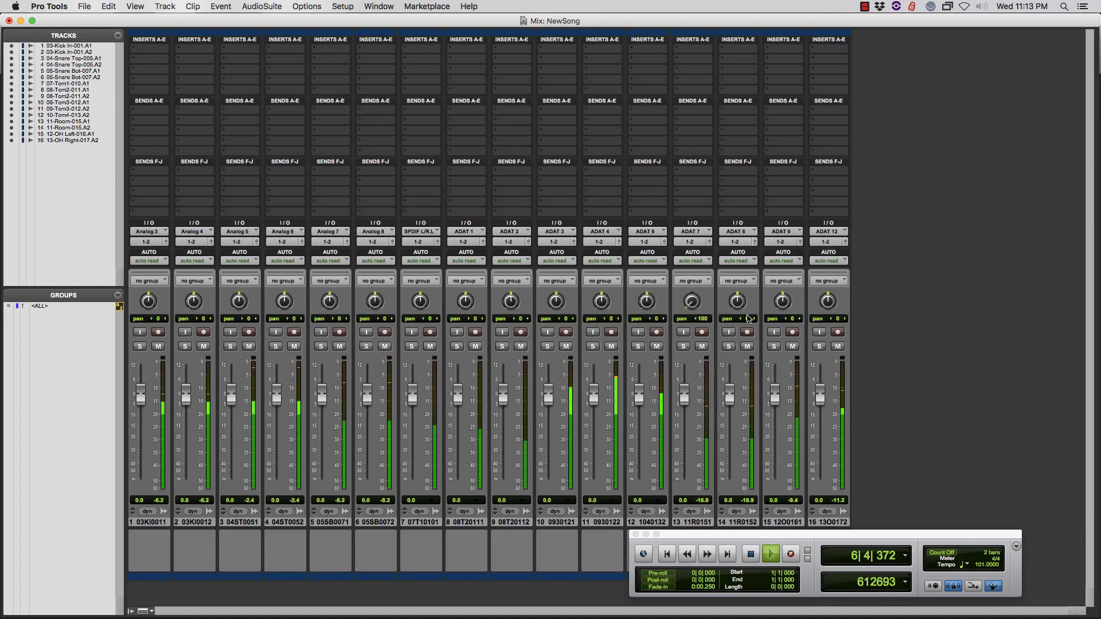
key(space)
key(super+equal)
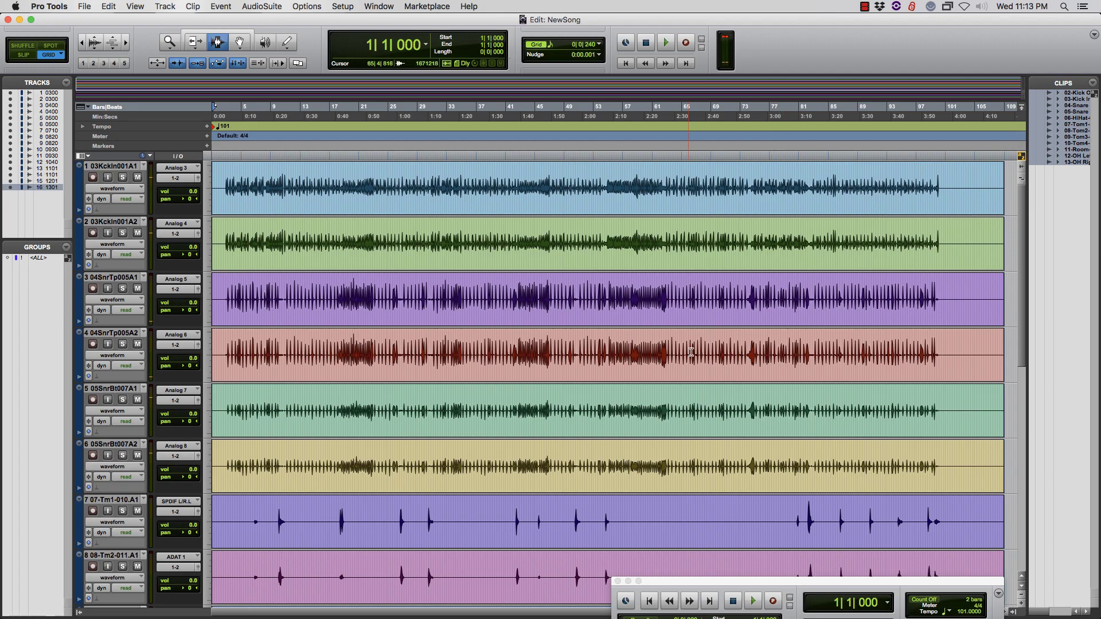
key(super+equal)
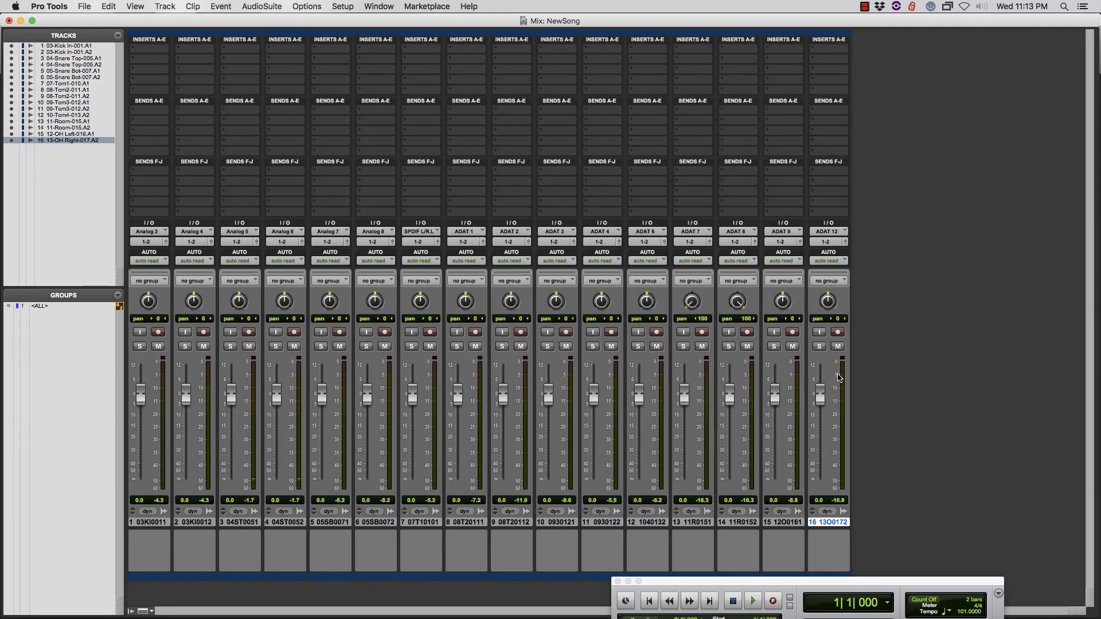
- Pan track 15 hard left and rename tracks 1–3 Kick In, Kick Out and Snare Top
drag(783, 307, 814, 477)
double_click(148, 522)
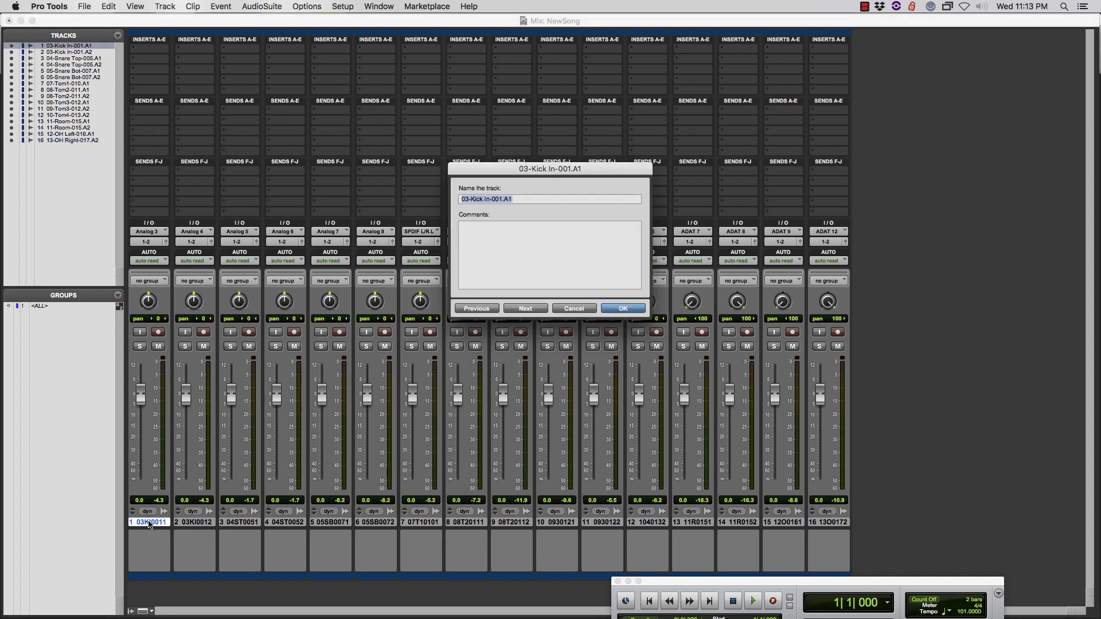
text(Kick In)
key(Return)
double_click(189, 523)
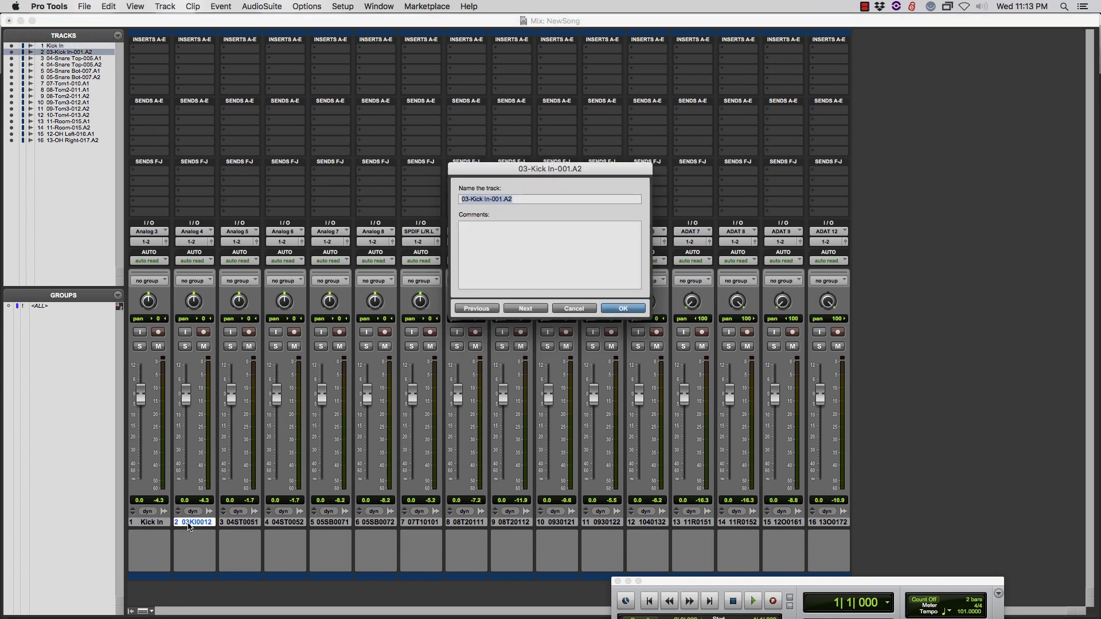
text(Kick Out)
key(super+Right)
text(Snare Top)
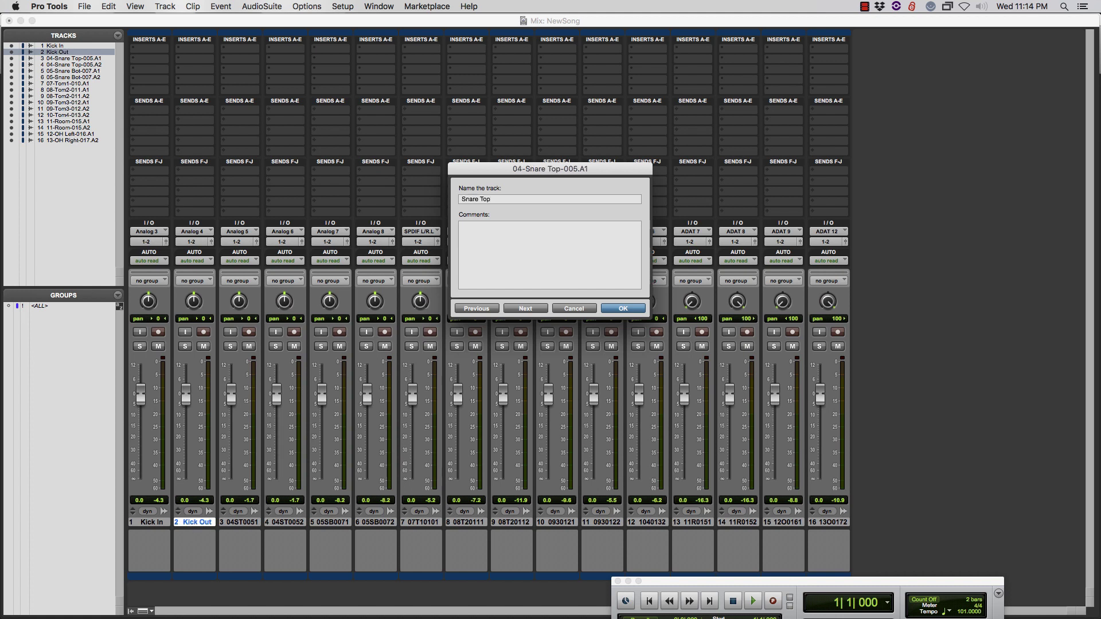
key(Return)
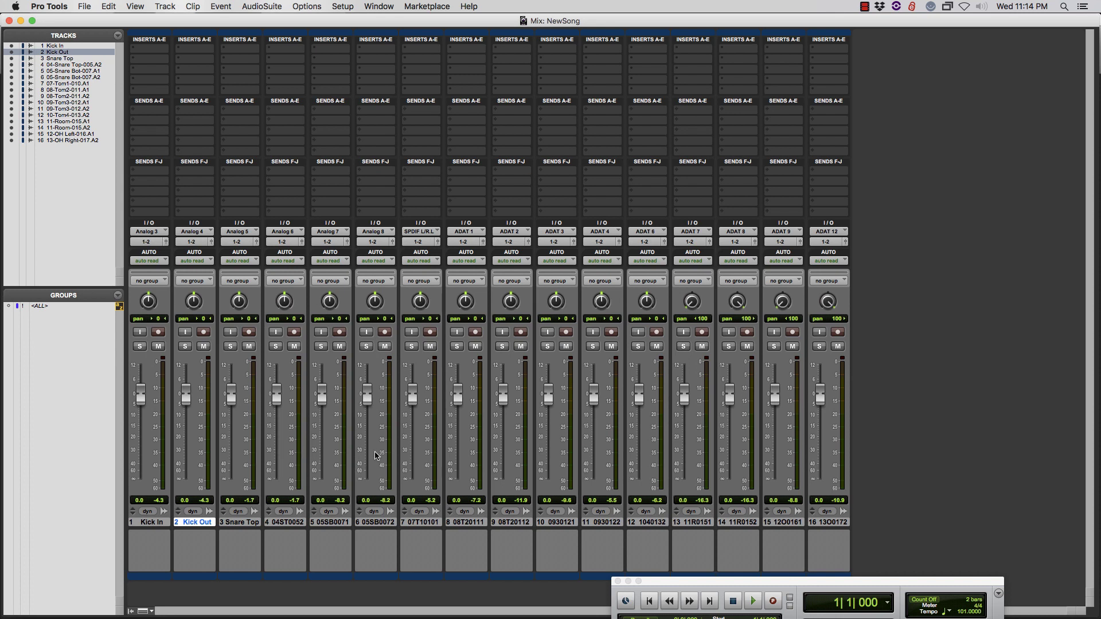
- During playback, pull faders 13–16 down, then raise them to about -7 to -9 dB
key(space)
drag(727, 397, 729, 487)
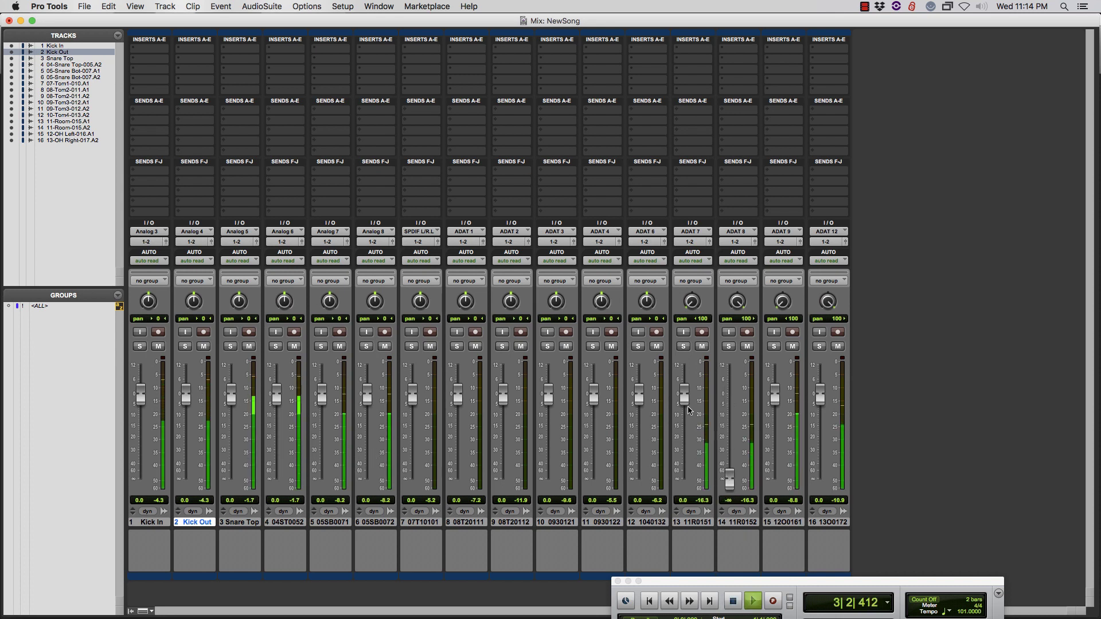
drag(684, 395, 687, 516)
drag(773, 395, 775, 484)
drag(819, 394, 820, 487)
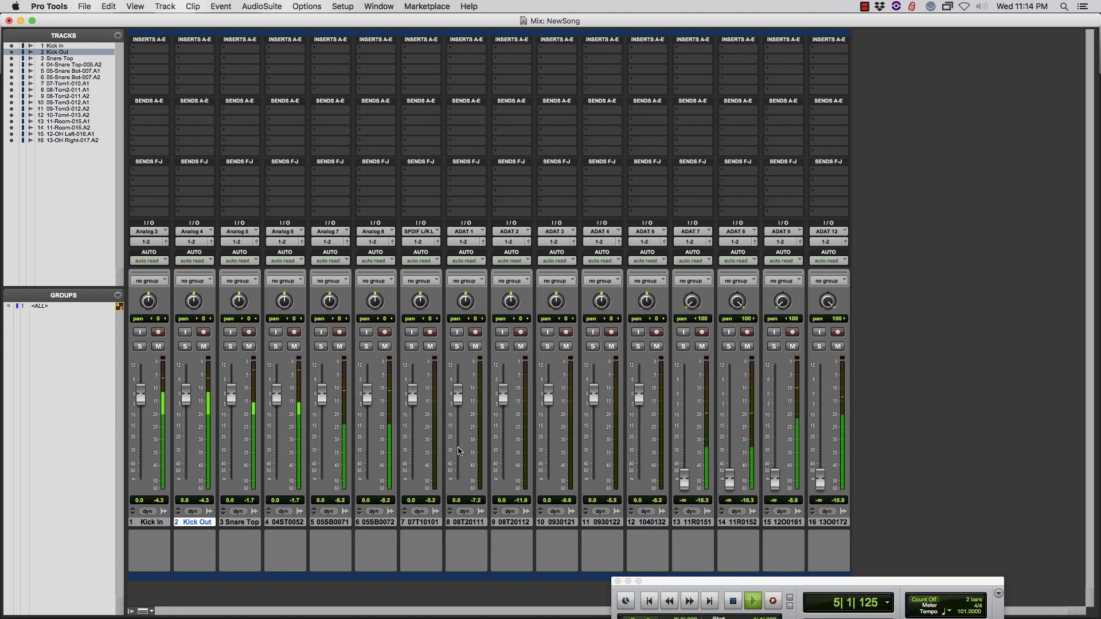
drag(774, 479, 775, 413)
drag(820, 479, 820, 416)
drag(732, 482, 732, 413)
drag(689, 474, 696, 409)
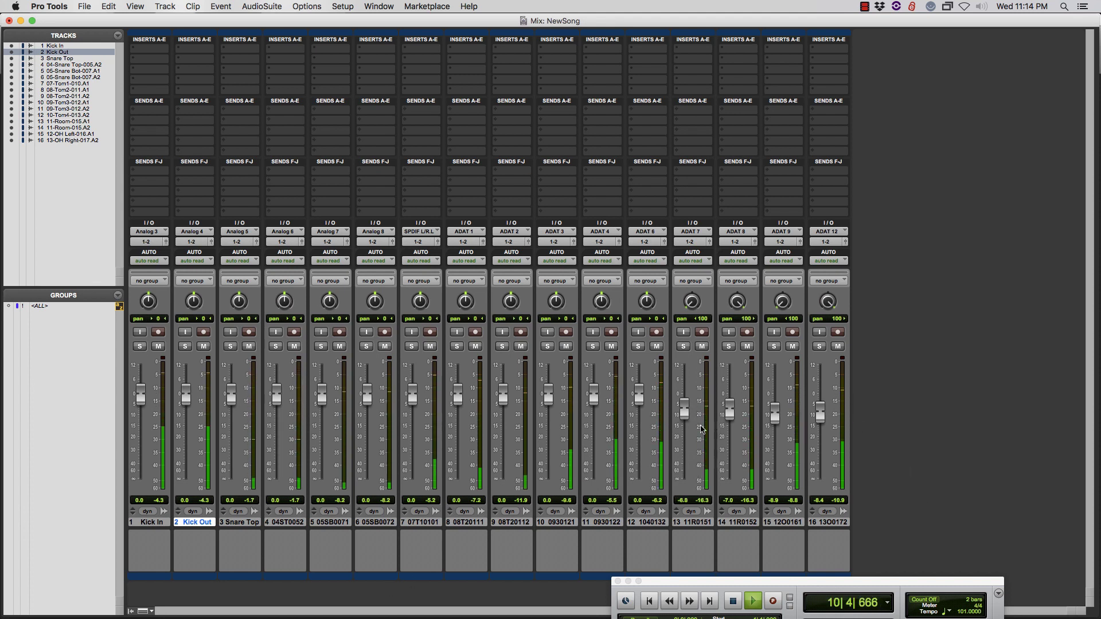
key(space)
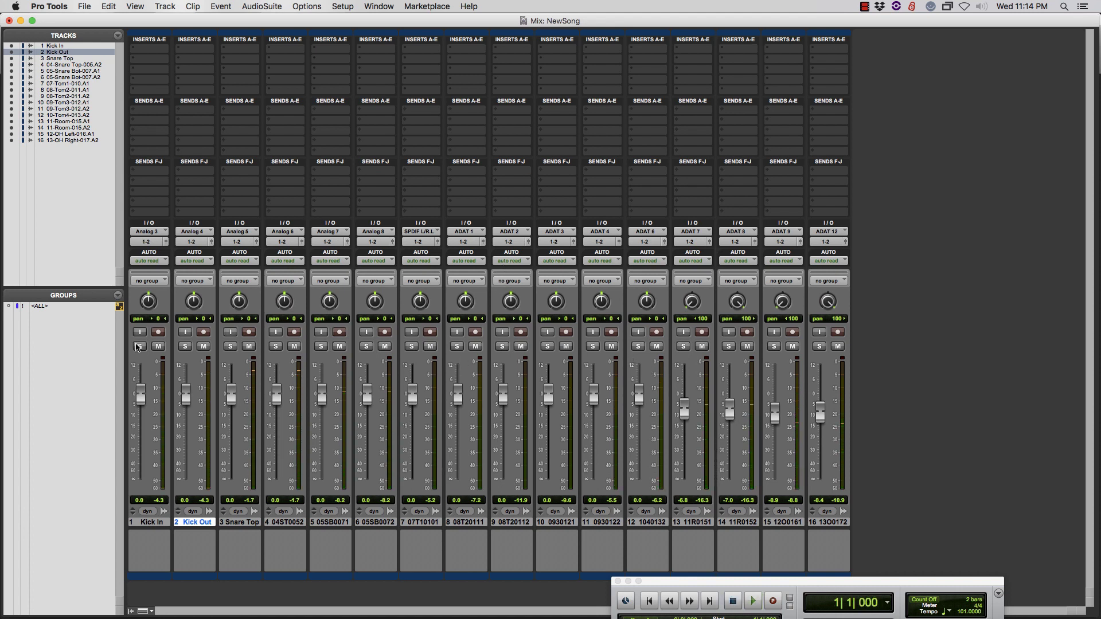
- Return to the Edit window with the whole transport panel in view
key(super+equal)
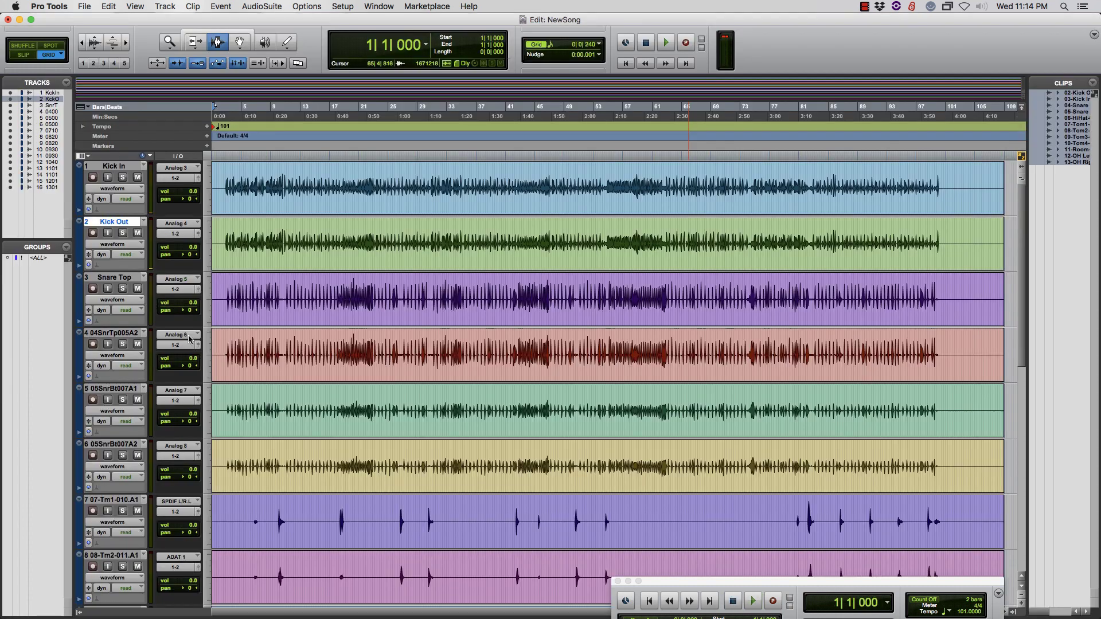
scroll(408, 373, down, 5)
scroll(369, 292, up, 5)
drag(848, 589, 824, 508)
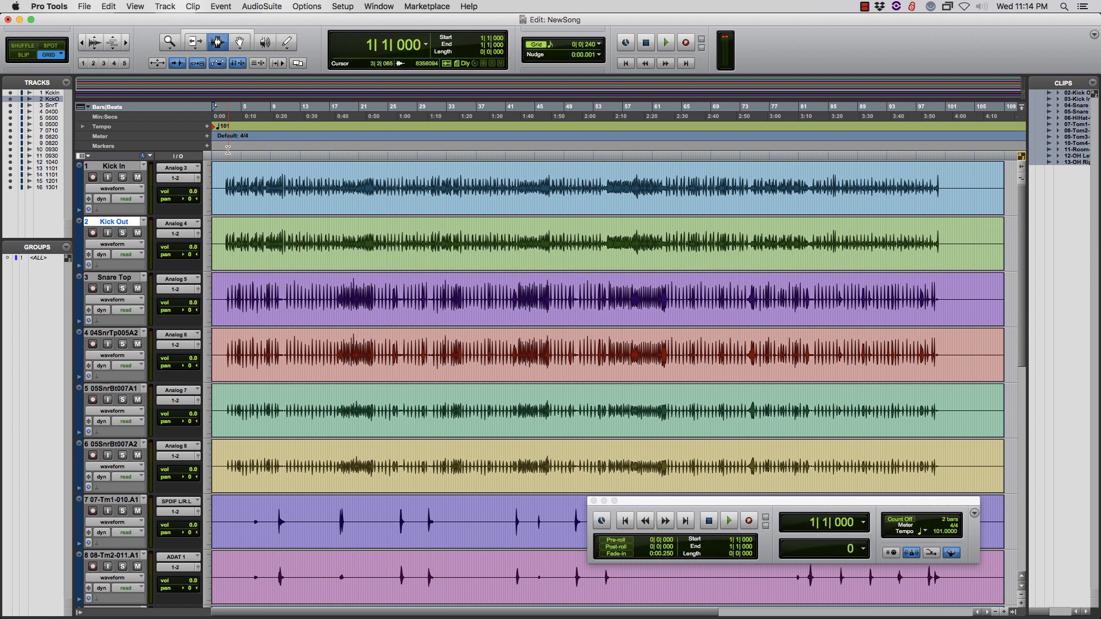
- Zoom in on Kick In around 2|4|720 and play from 3|1|000 to check the first hit
click(222, 172)
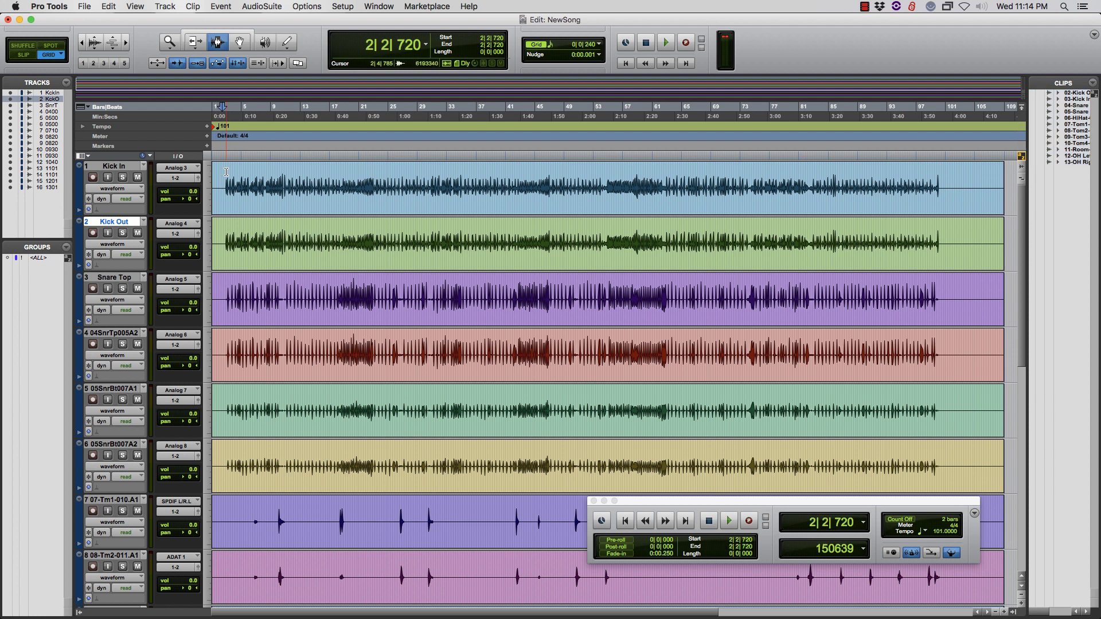
click(229, 172)
key(super+bracketright)
key(super+bracketright)
key(super+bracketright)
key(super+bracketright)
key(super+bracketright)
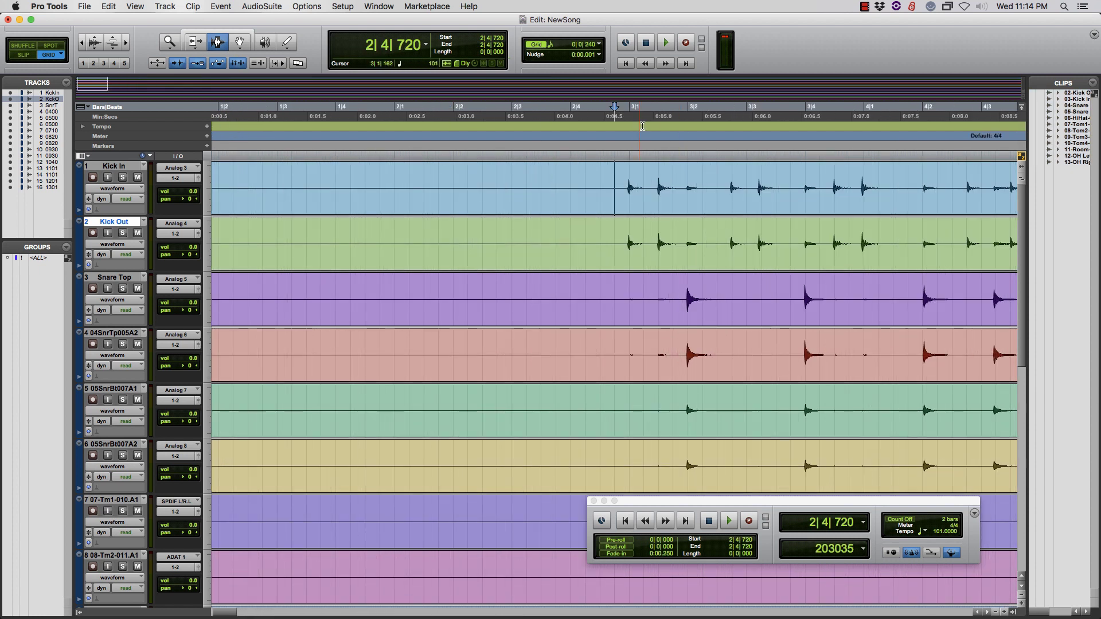
click(627, 207)
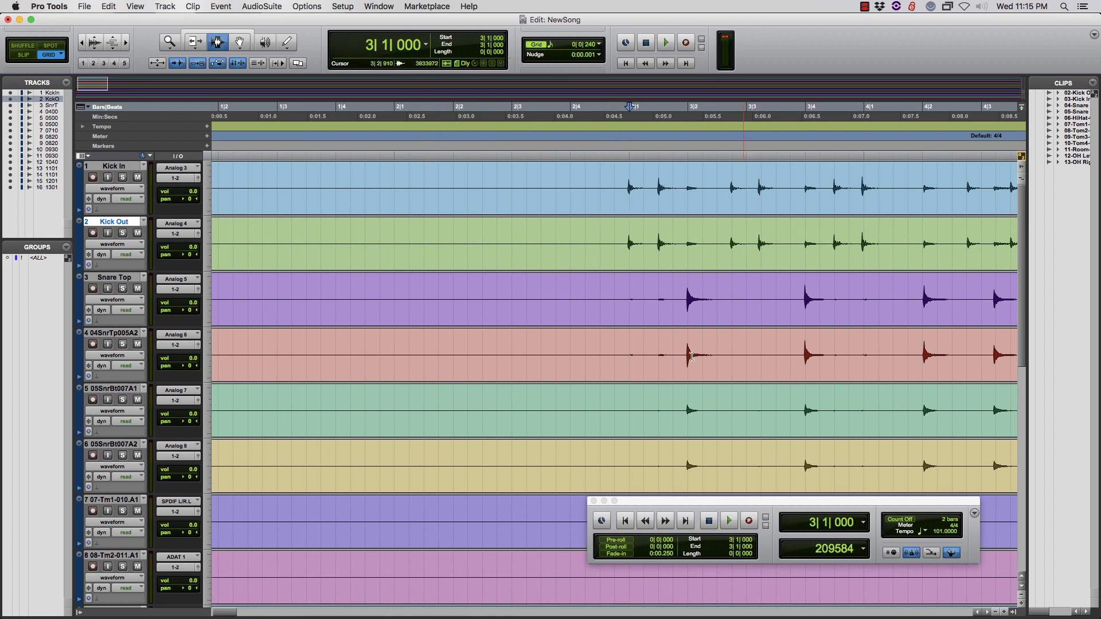
key(space)
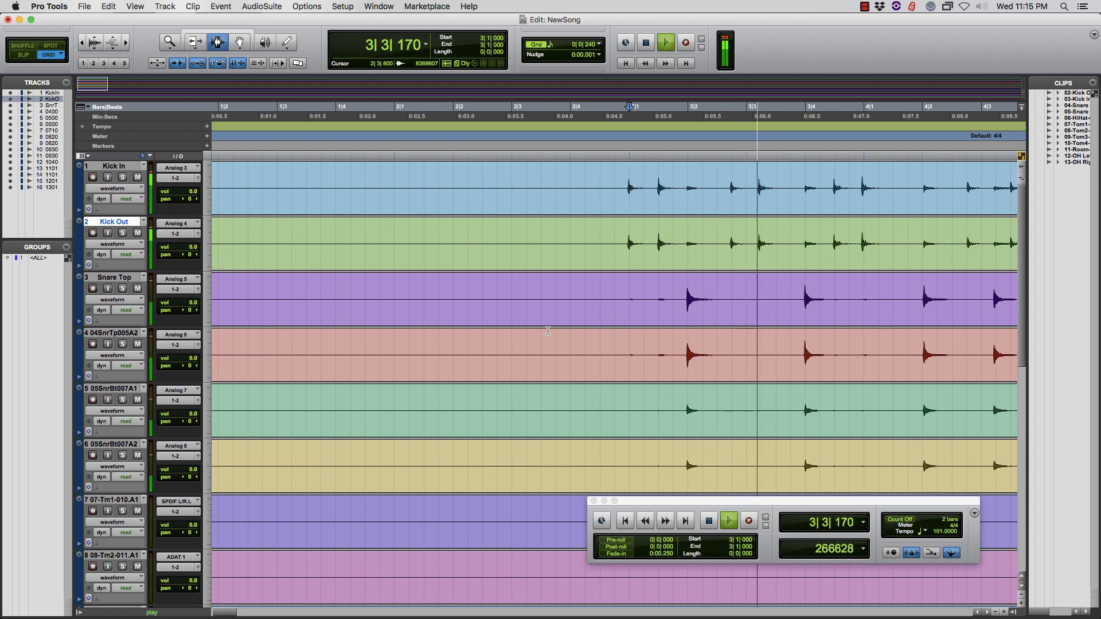
key(space)
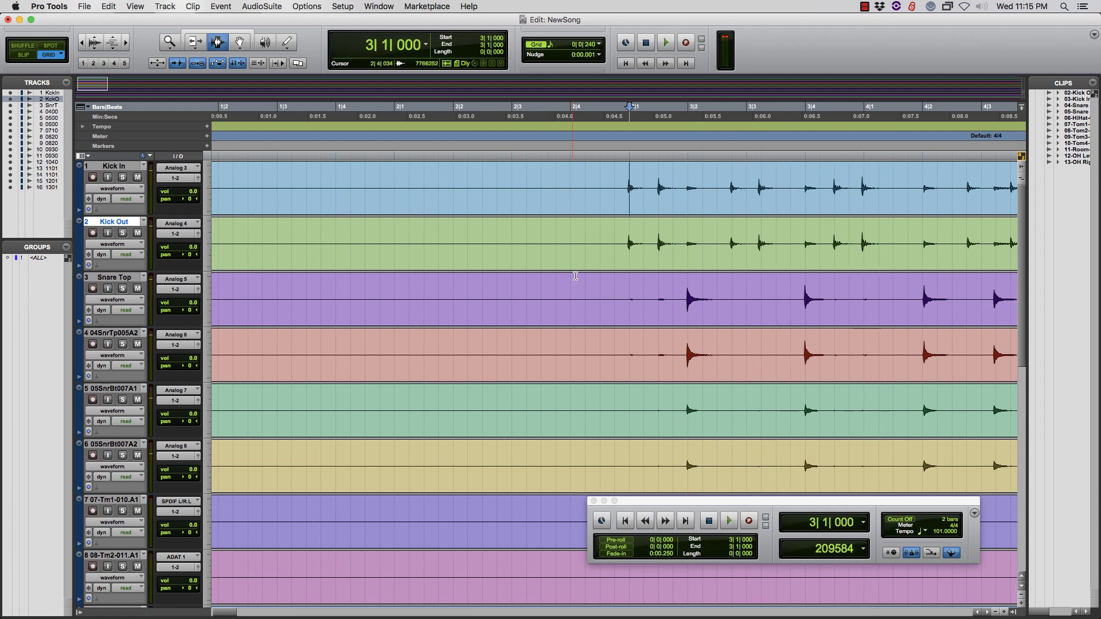
- Select the silent lead-in before the first hit on the kick tracks, then reset to 1|1|000
drag(614, 196, 165, 179)
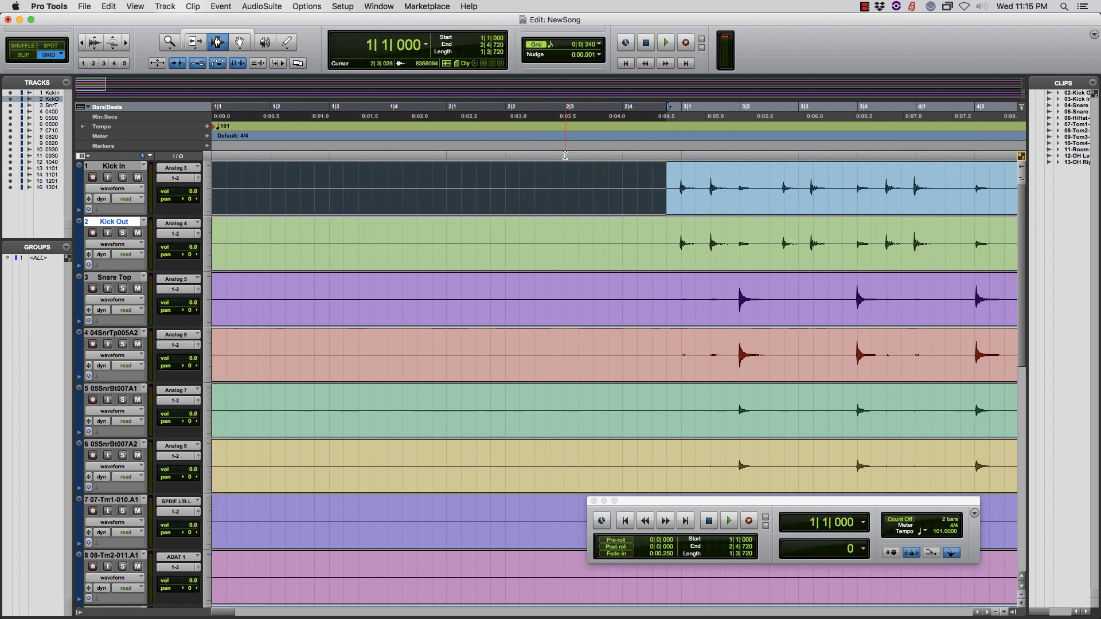
click(665, 248)
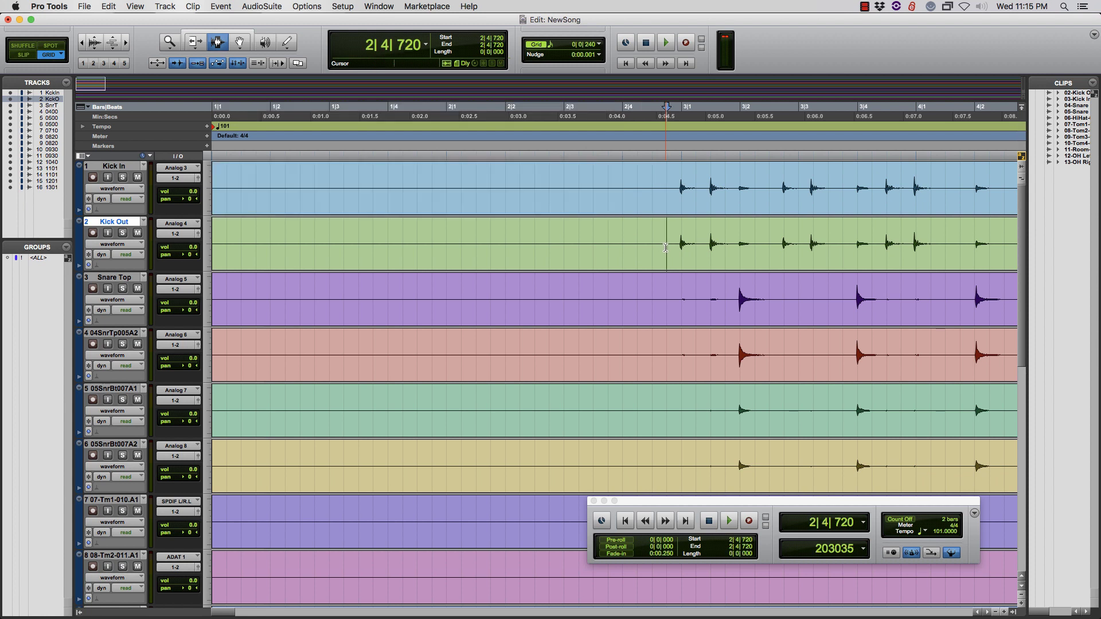
drag(665, 248, 630, 606)
click(252, 185)
click(213, 183)
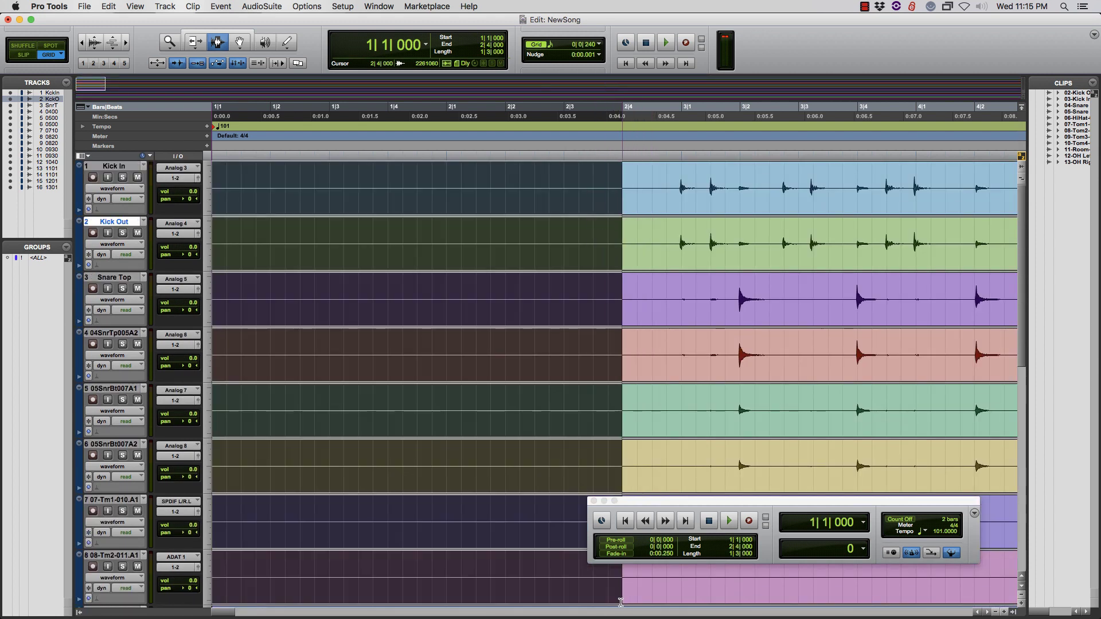